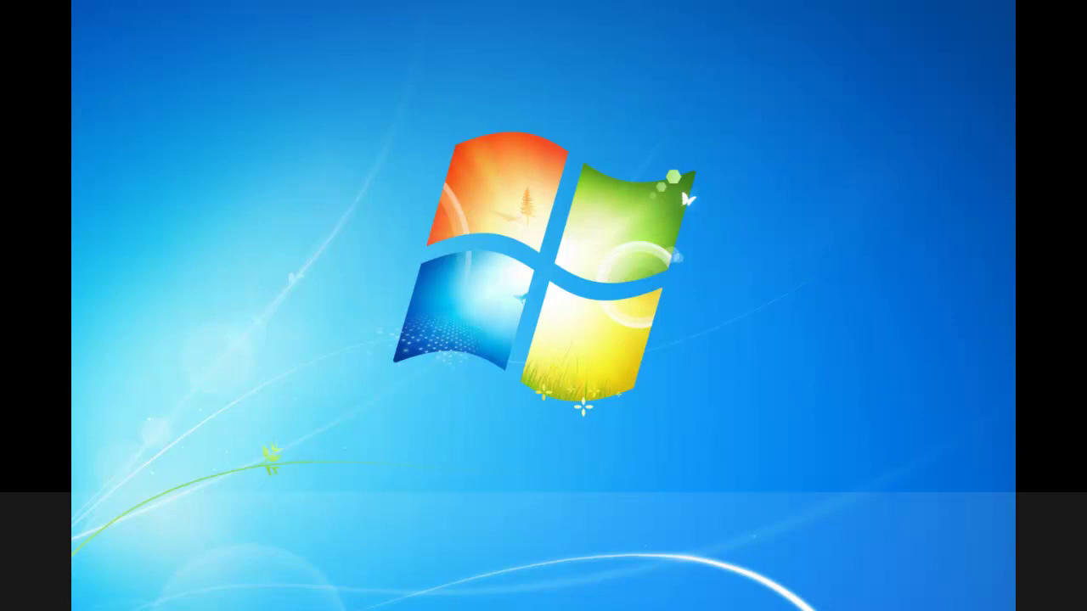
Step: Launch Adobe InDesign CC 2015 from the Start menu's All Programs list
key(super)
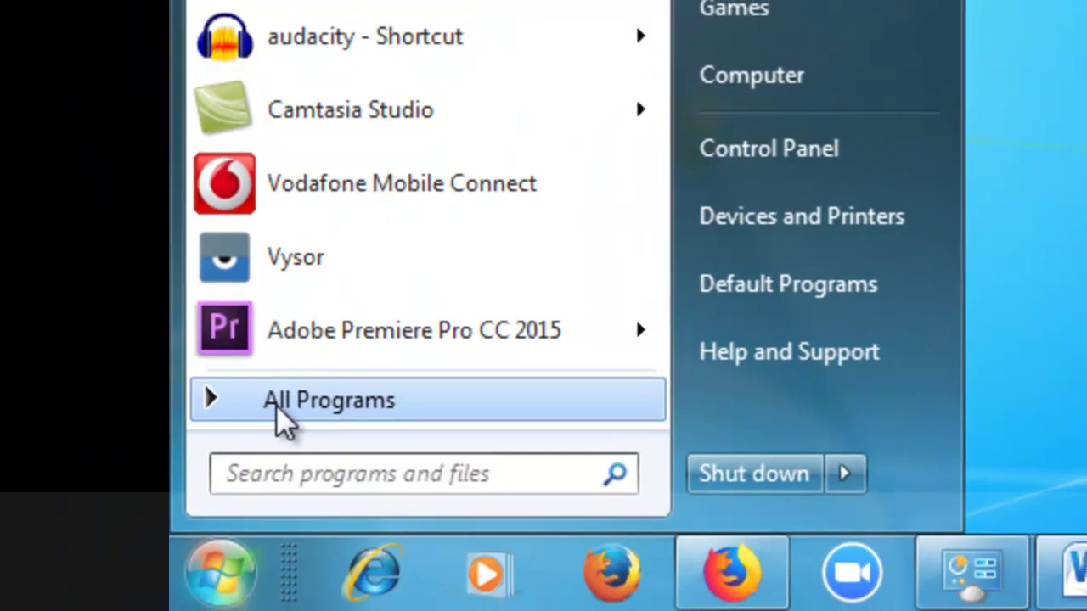
click(274, 403)
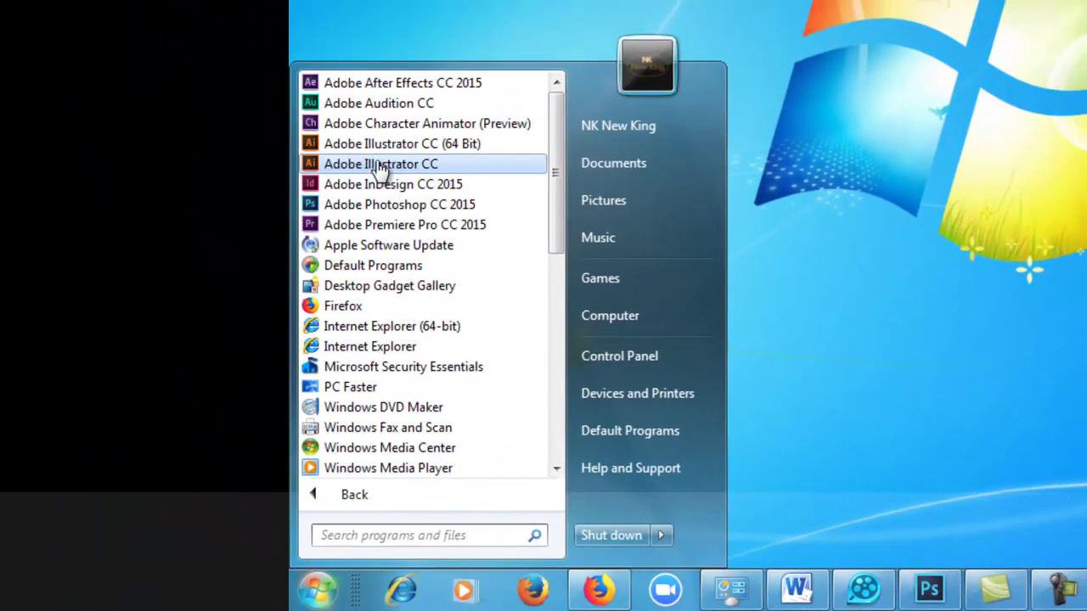
click(406, 187)
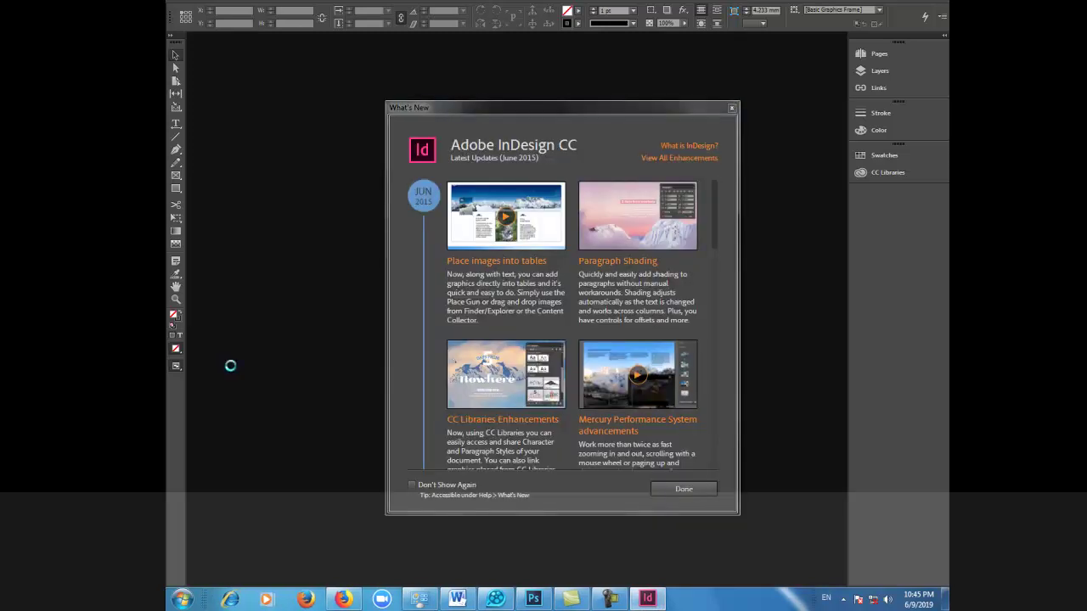
Step: Close the What's New window and bring up the New Document dialog from File > New > Document
click(689, 487)
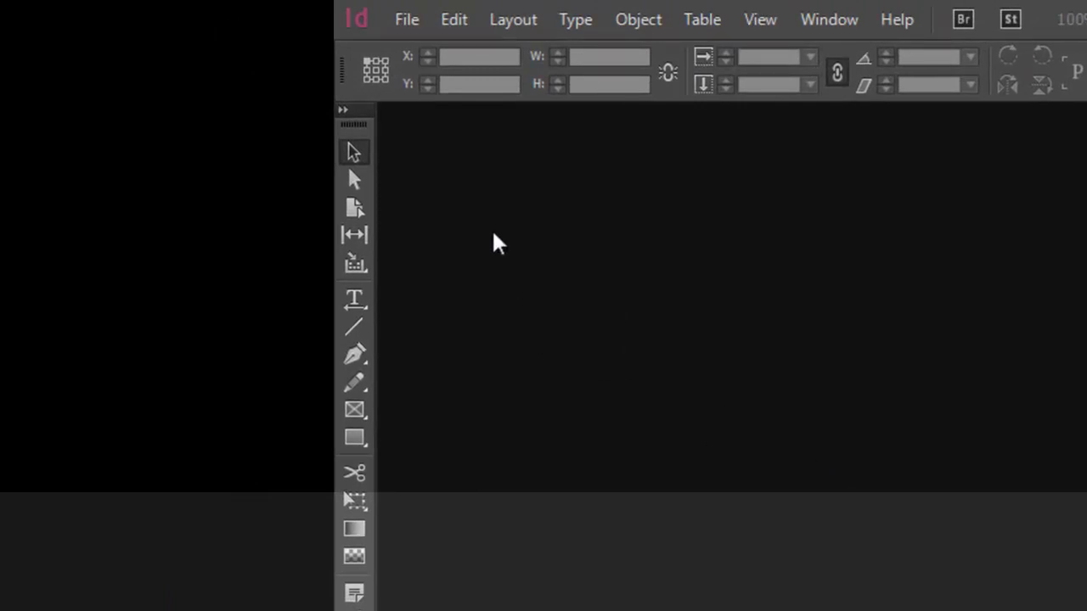
click(407, 18)
mouse_move(447, 50)
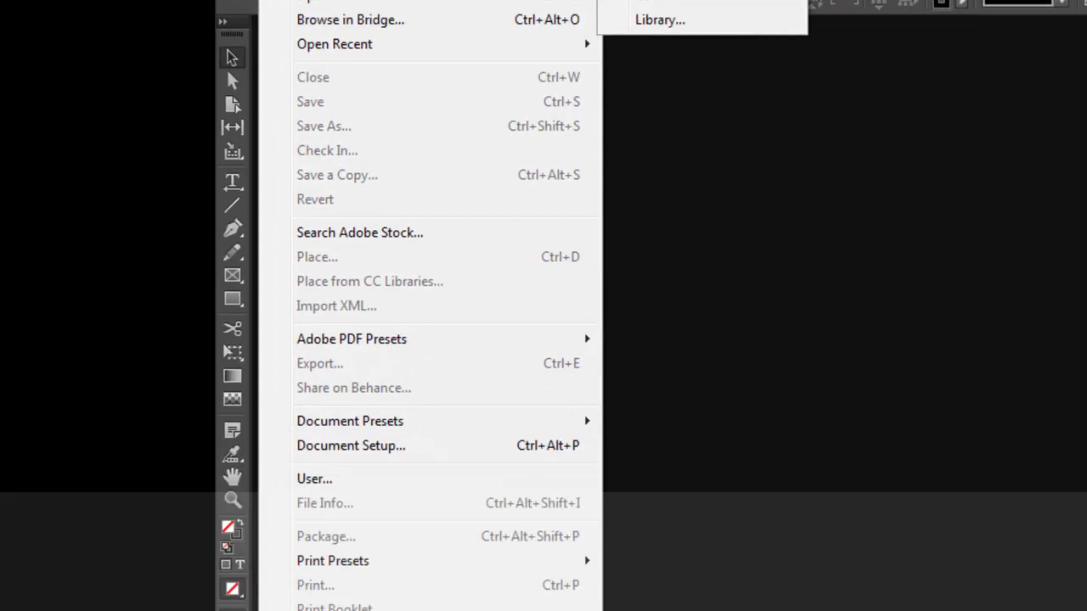
click(873, 49)
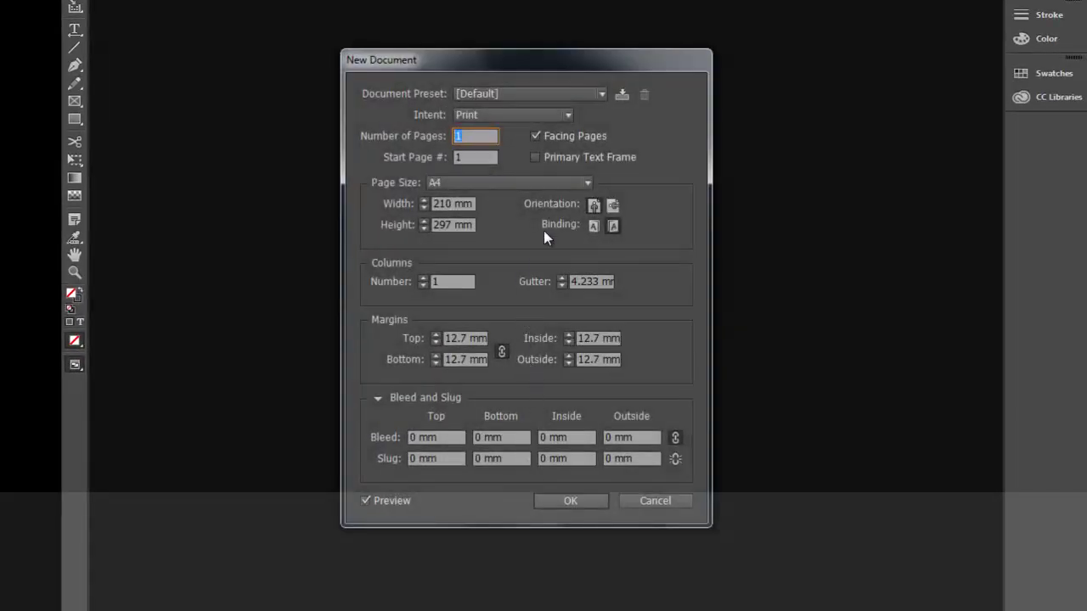
Step: Create a Digital Publishing document with width 1280 px and height 720 px
click(558, 116)
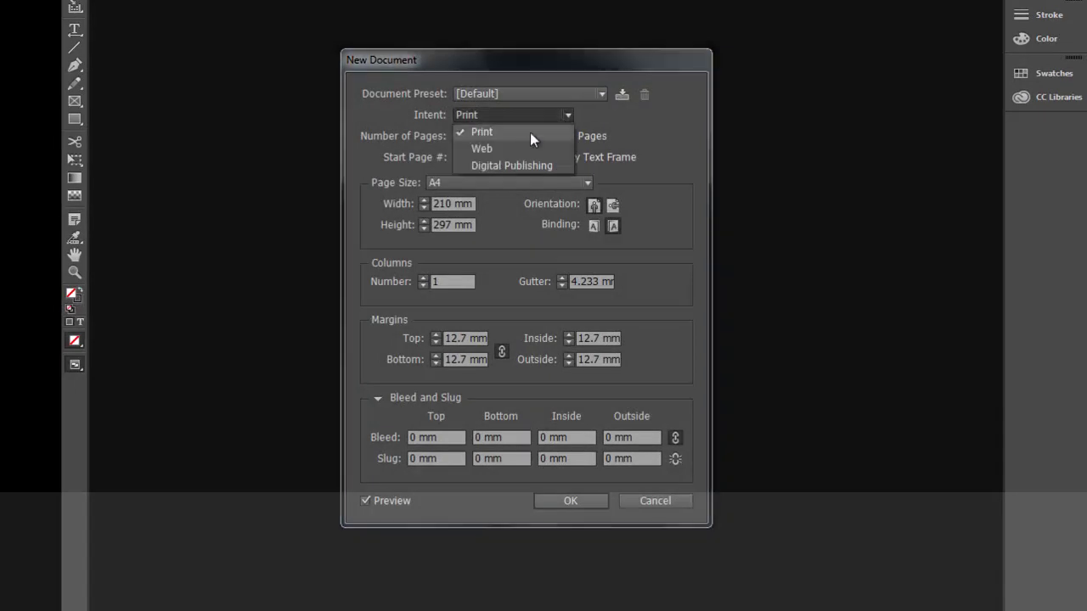
click(515, 166)
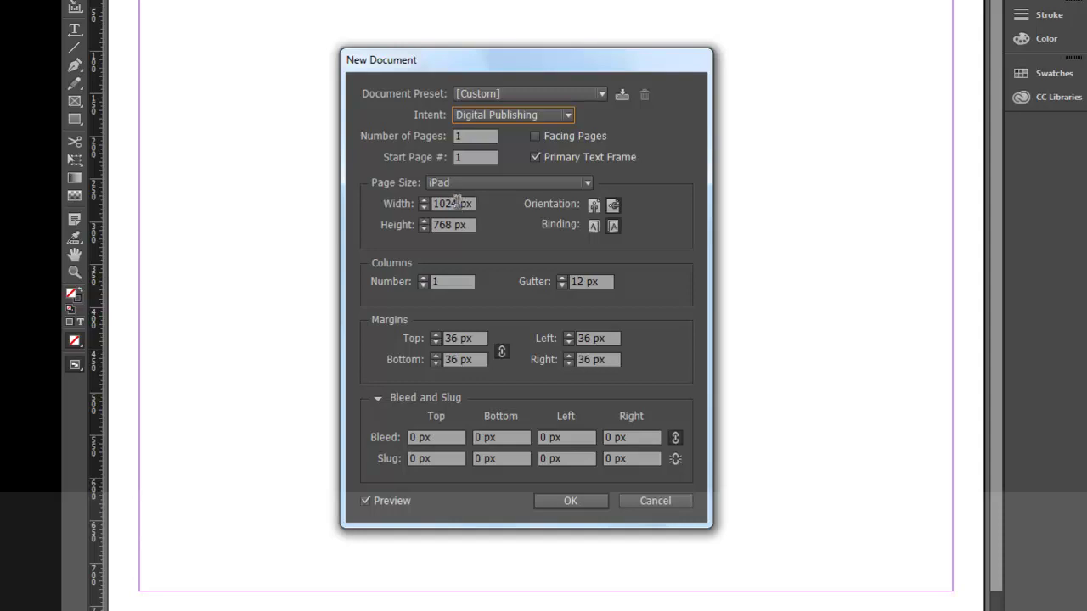
double_click(459, 204)
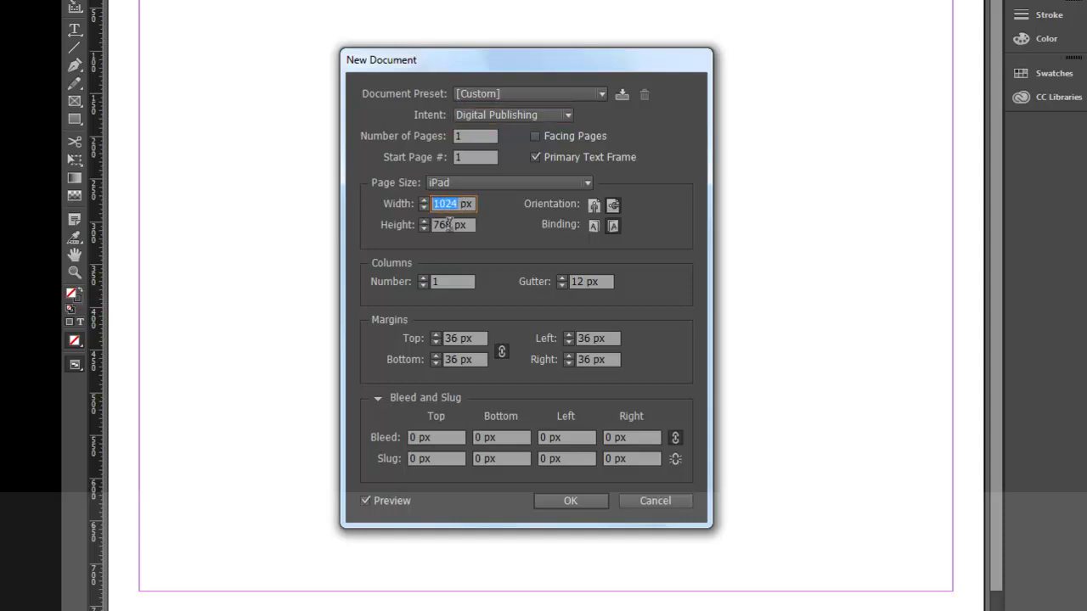
text(1)
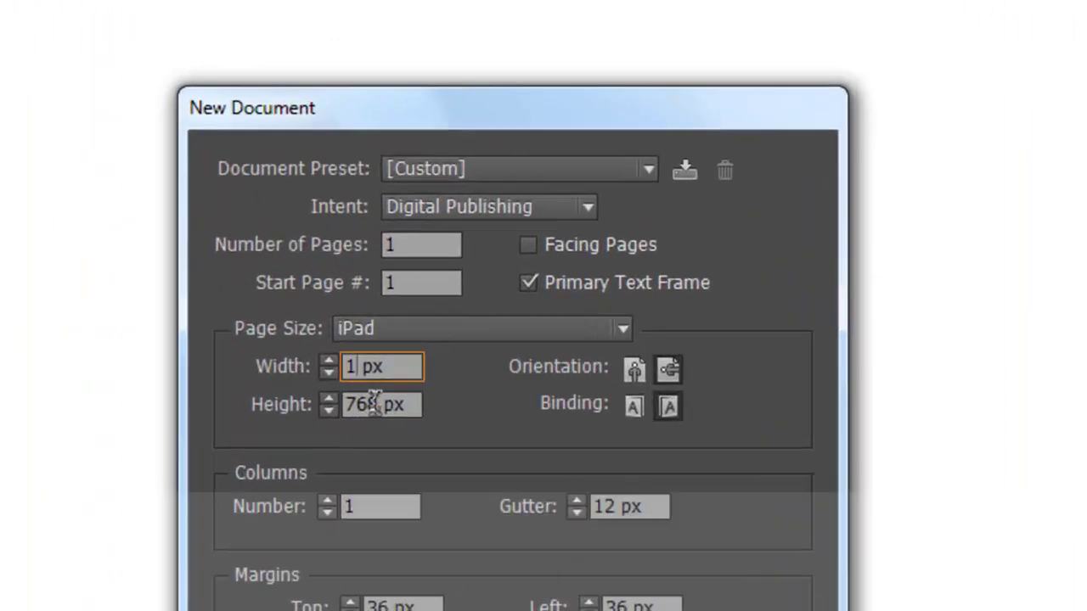
text(28)
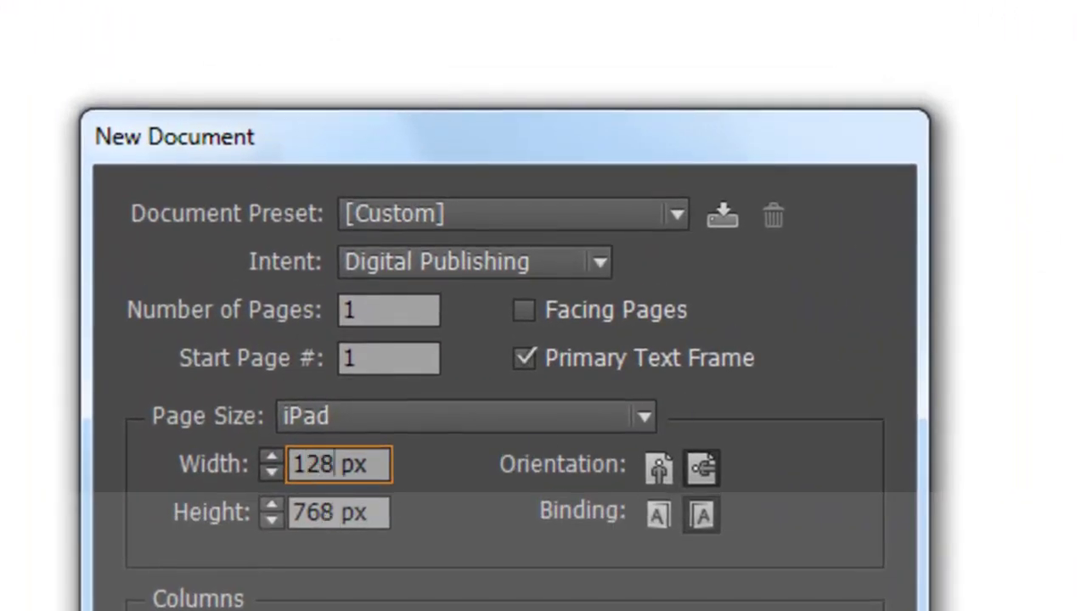
text(0)
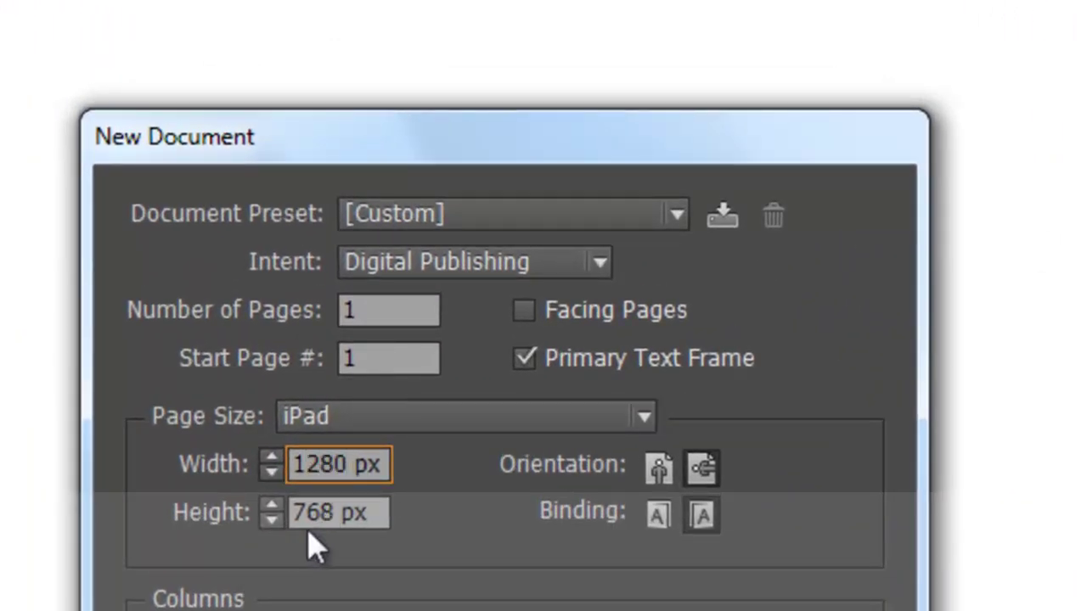
double_click(333, 514)
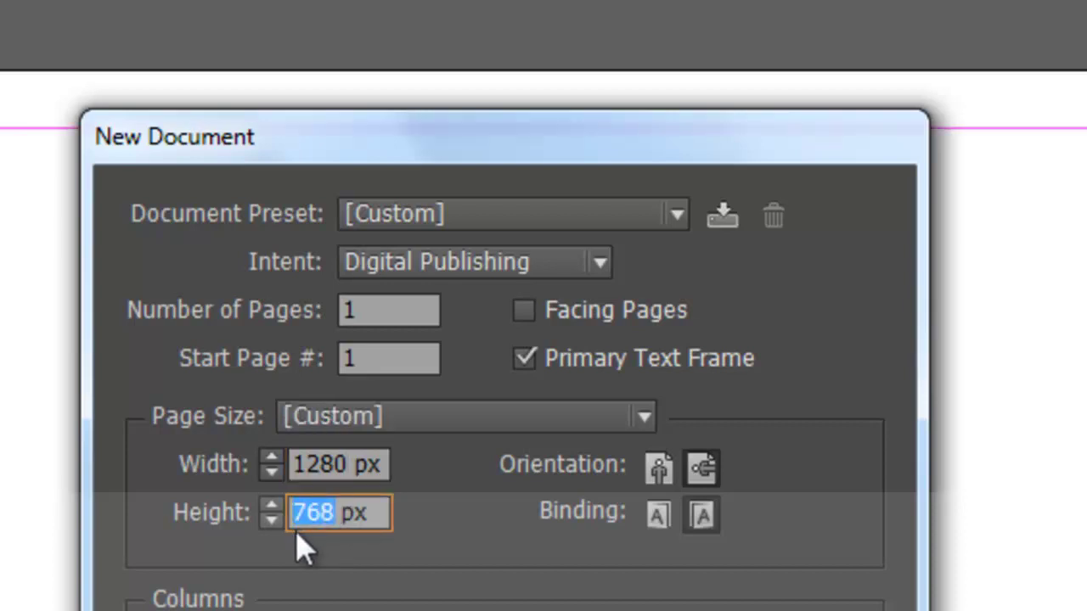
text(720)
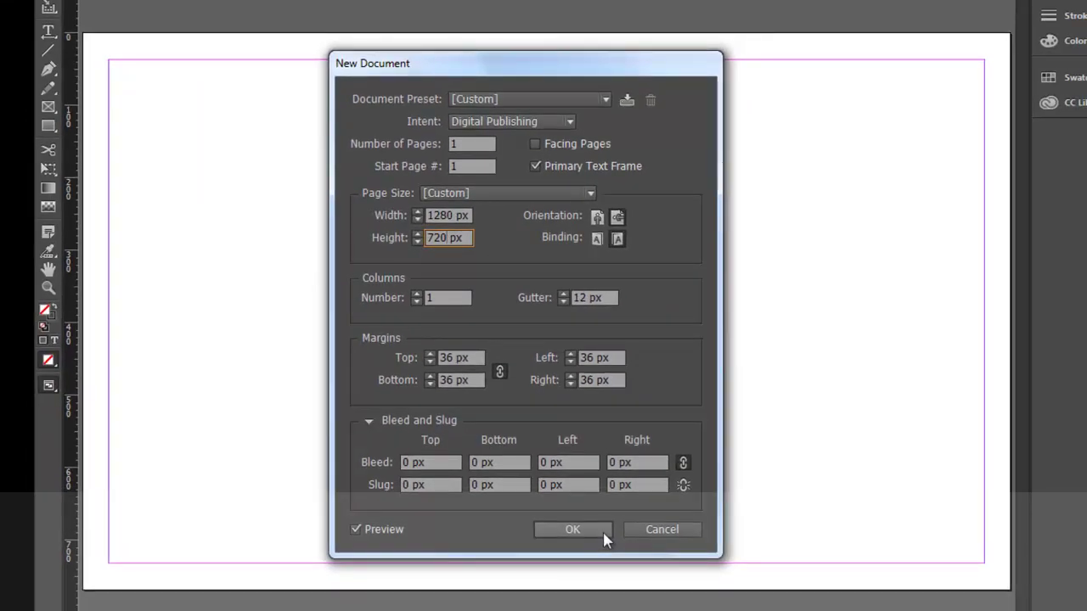
click(585, 534)
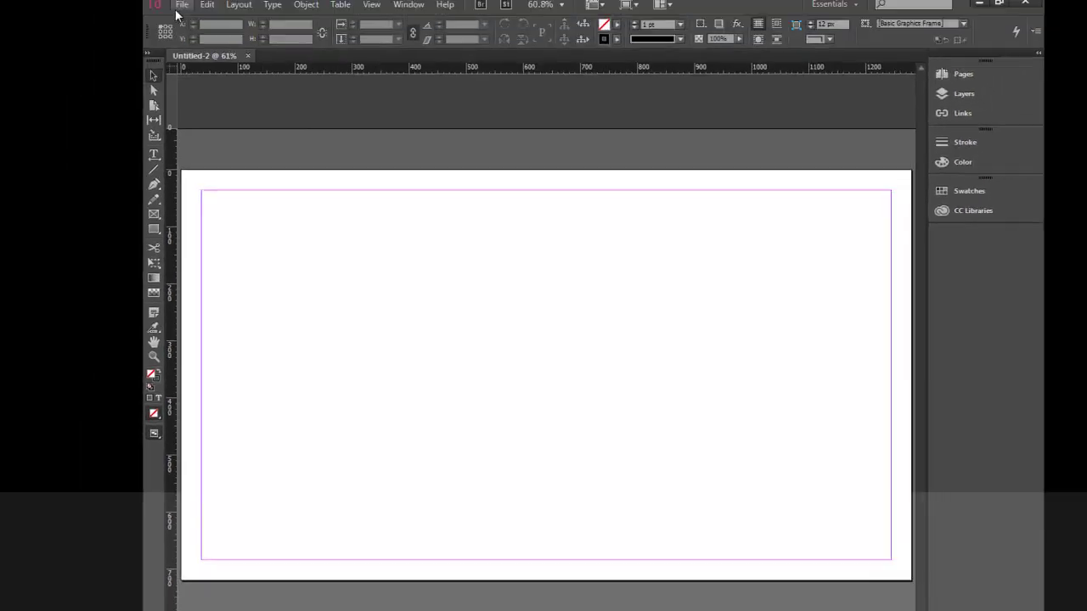
Step: Create document Untitled-3 with the default A4 page and 12.7 mm margins
click(185, 10)
click(412, 28)
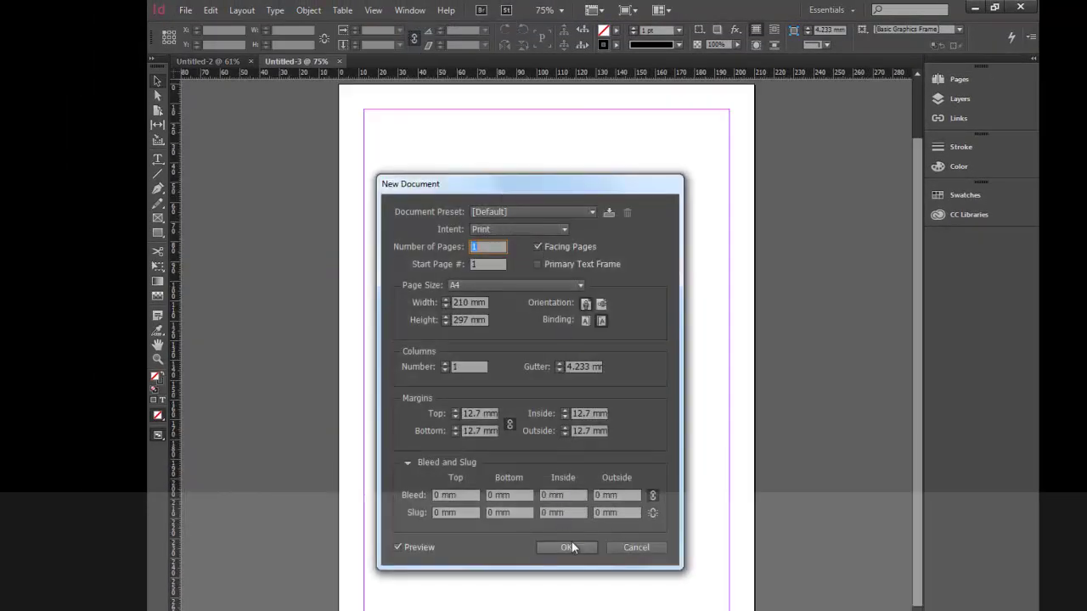
click(573, 547)
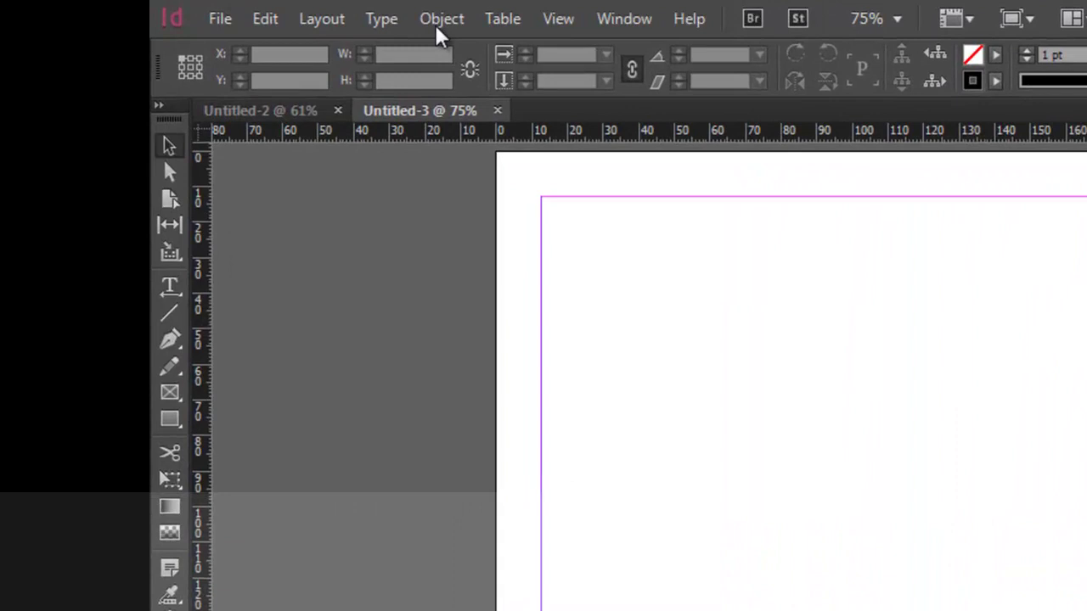
click(303, 9)
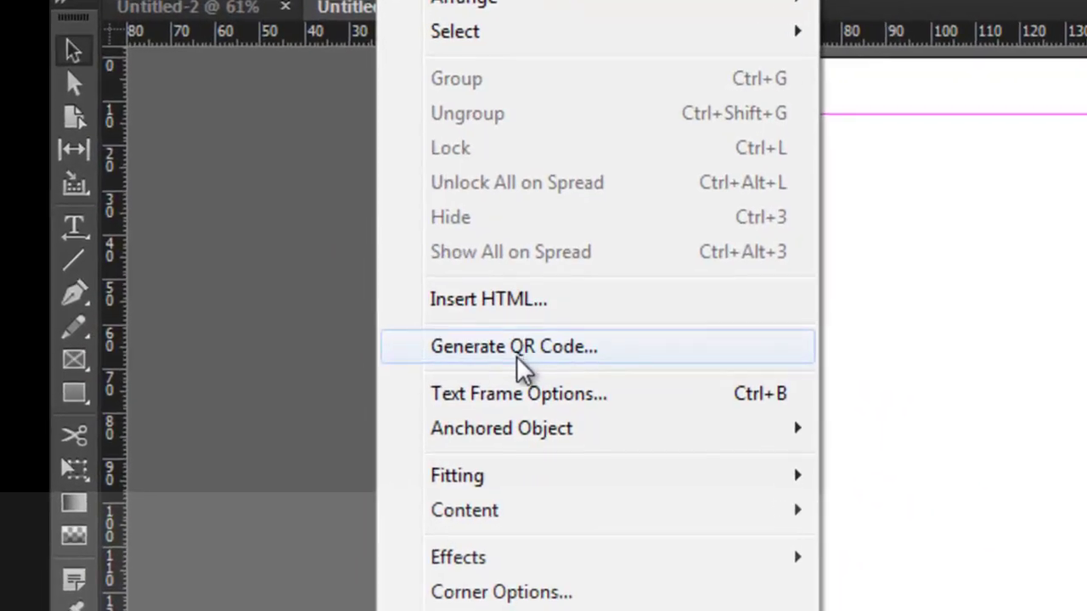
Step: Choose Object > Generate QR Code to bring up the generator dialog
click(520, 363)
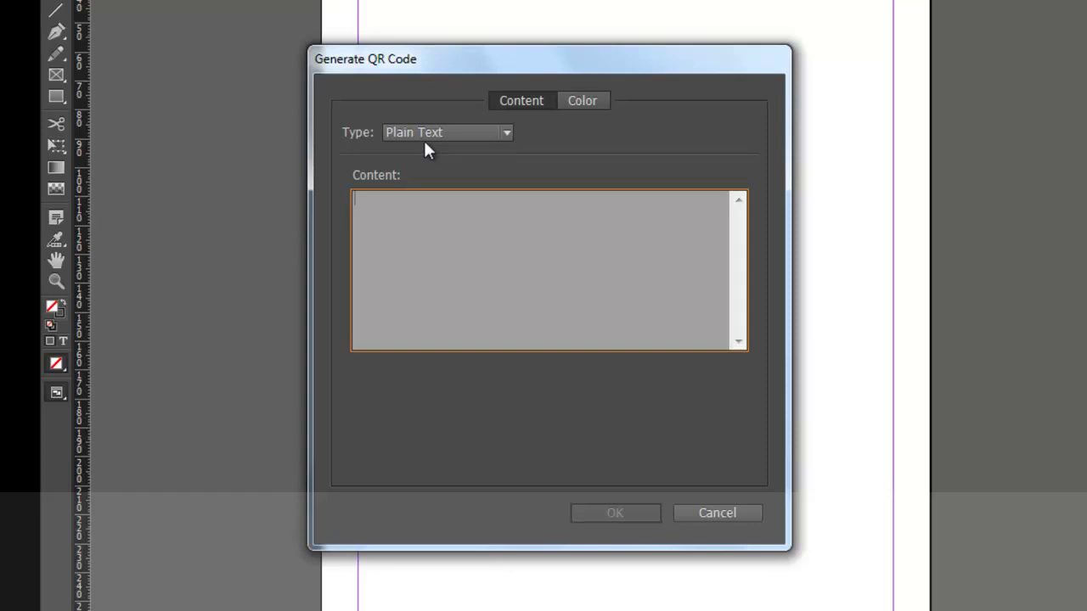
Step: Set the QR code type to Text Message after briefly trying Web Hyperlink
click(479, 133)
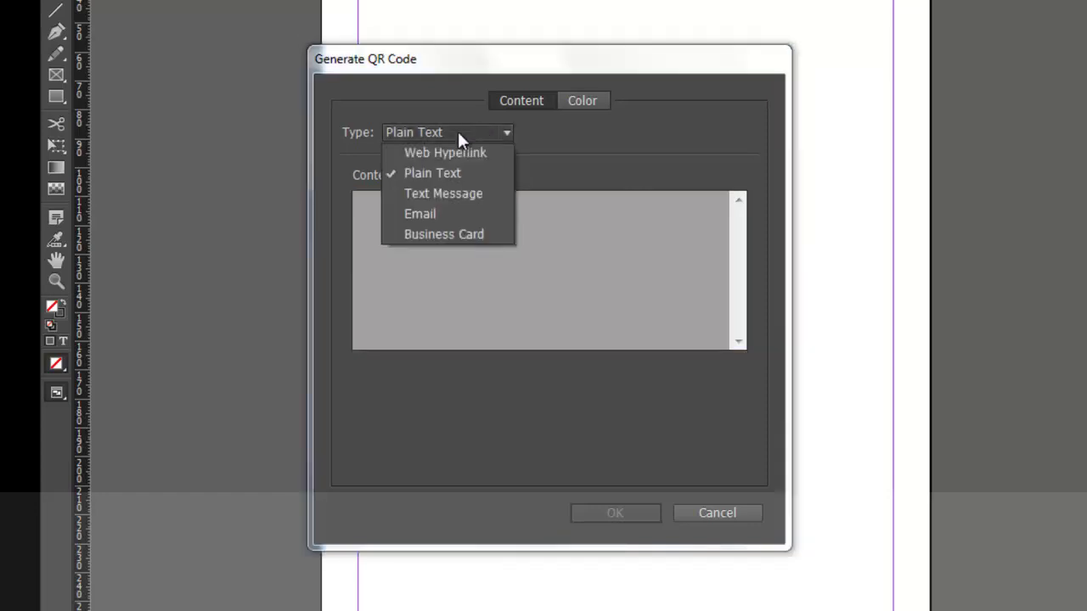
click(456, 153)
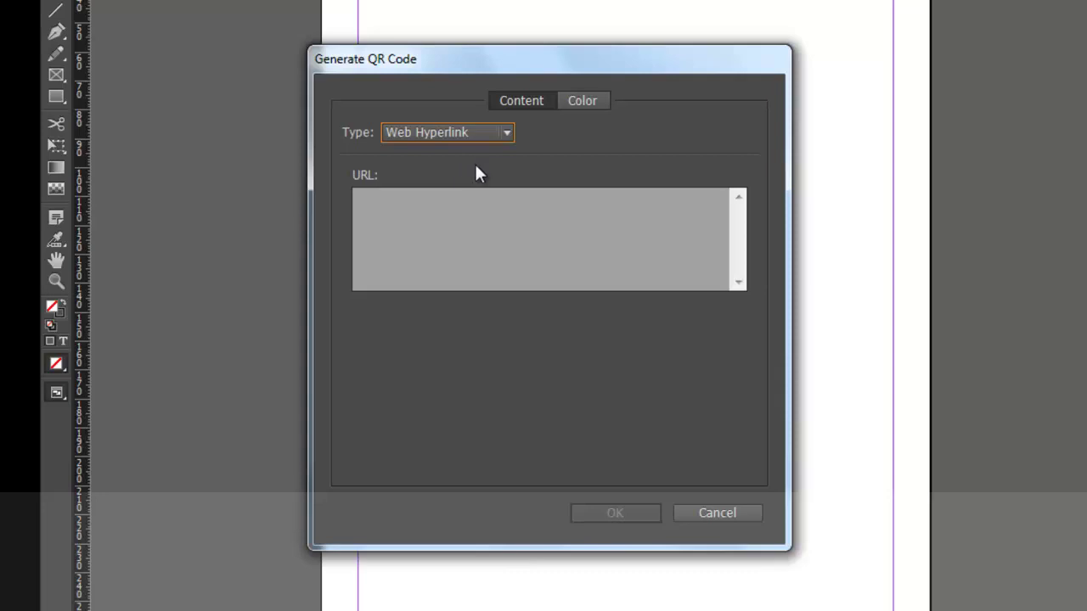
click(500, 136)
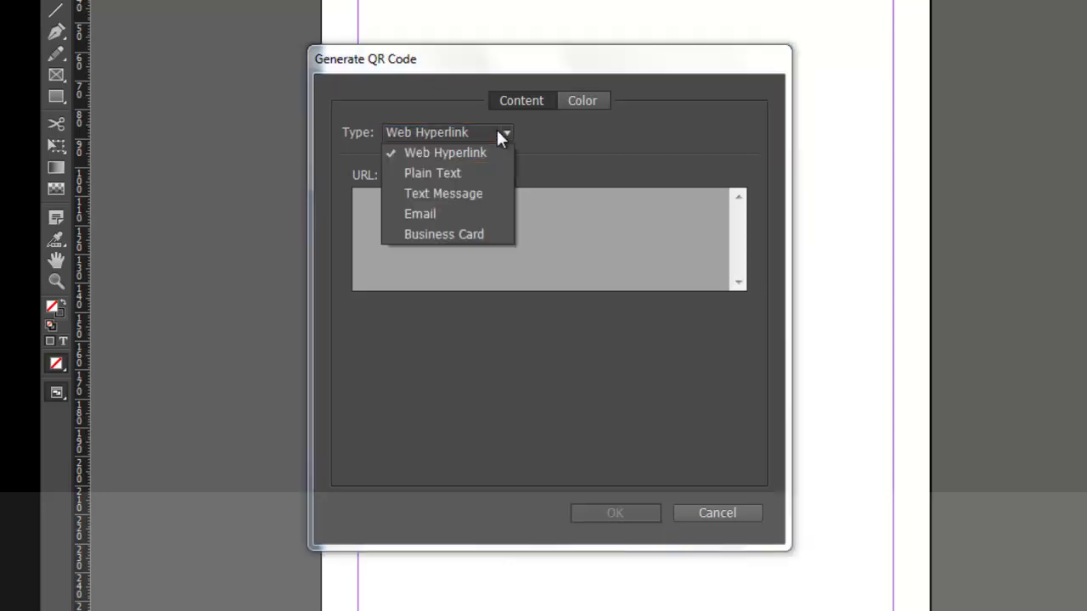
click(461, 193)
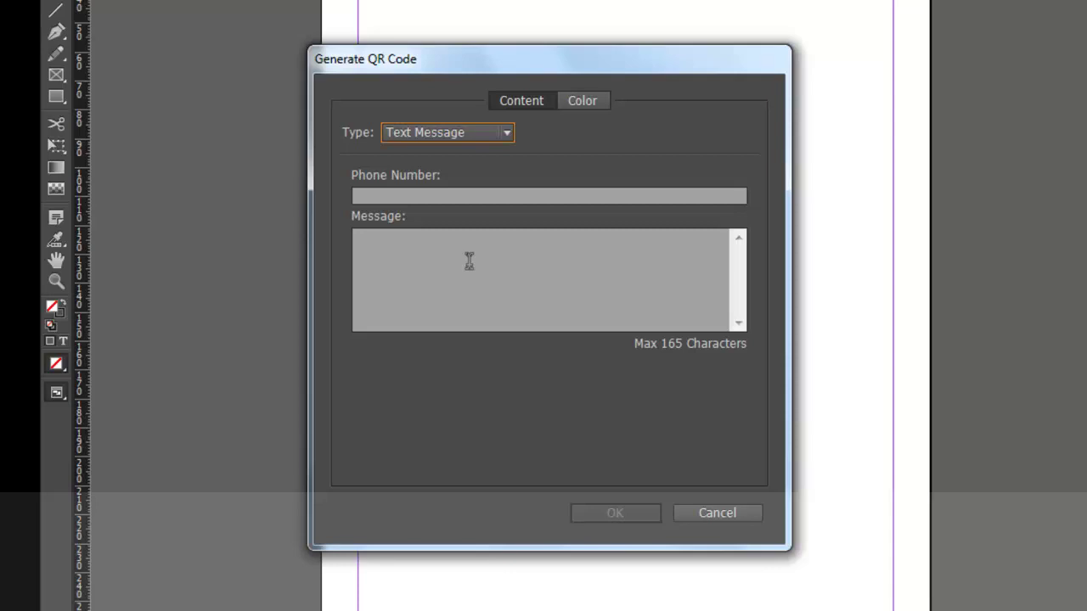
Step: Enter the recipient's phone number and the message 'Thanks bro' in the Text Message fields
click(465, 195)
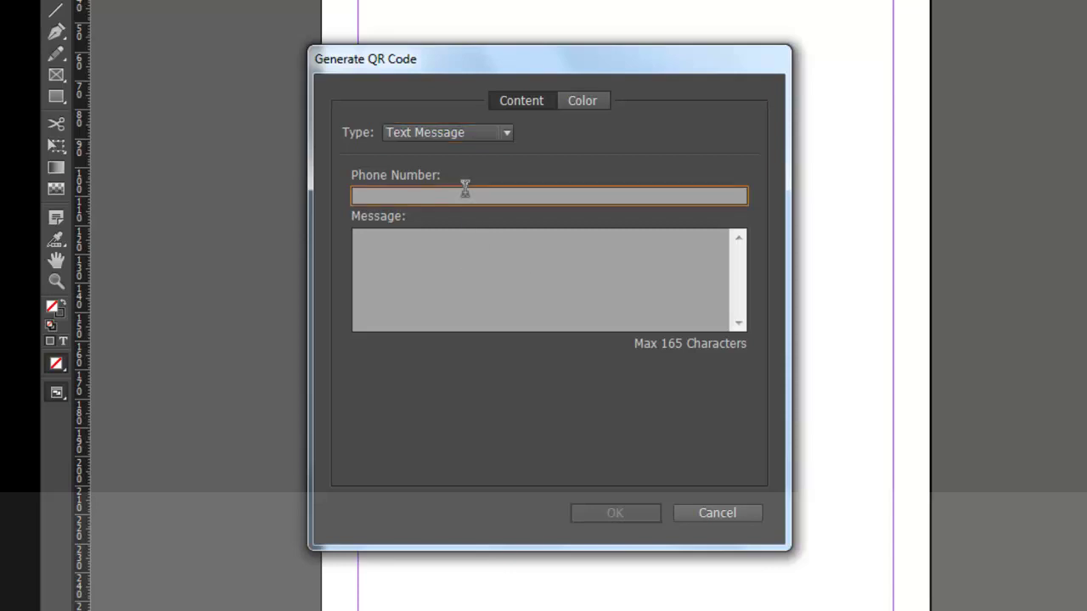
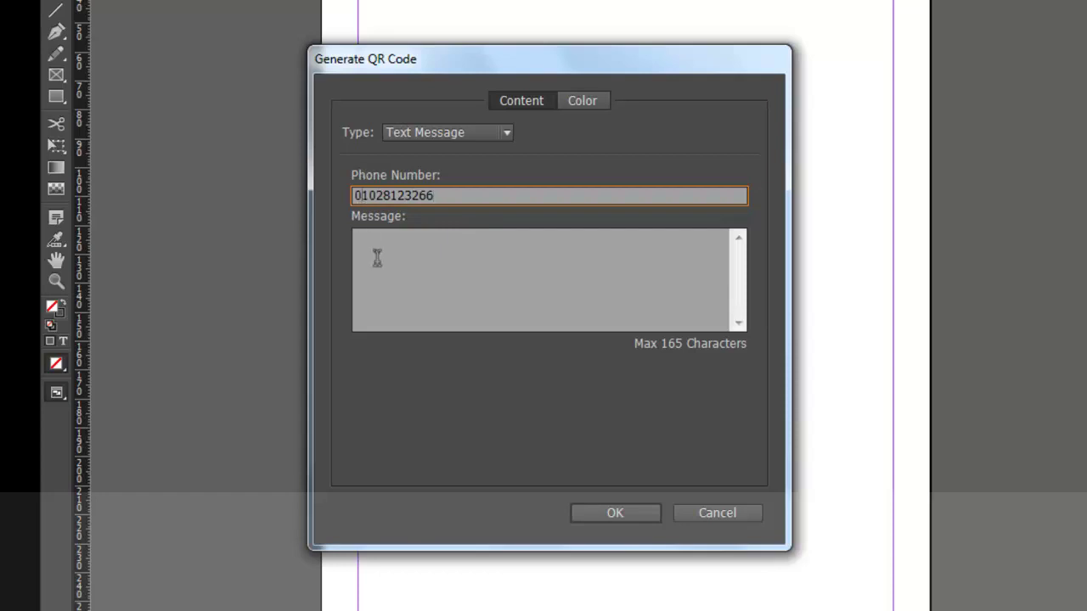
key(Delete)
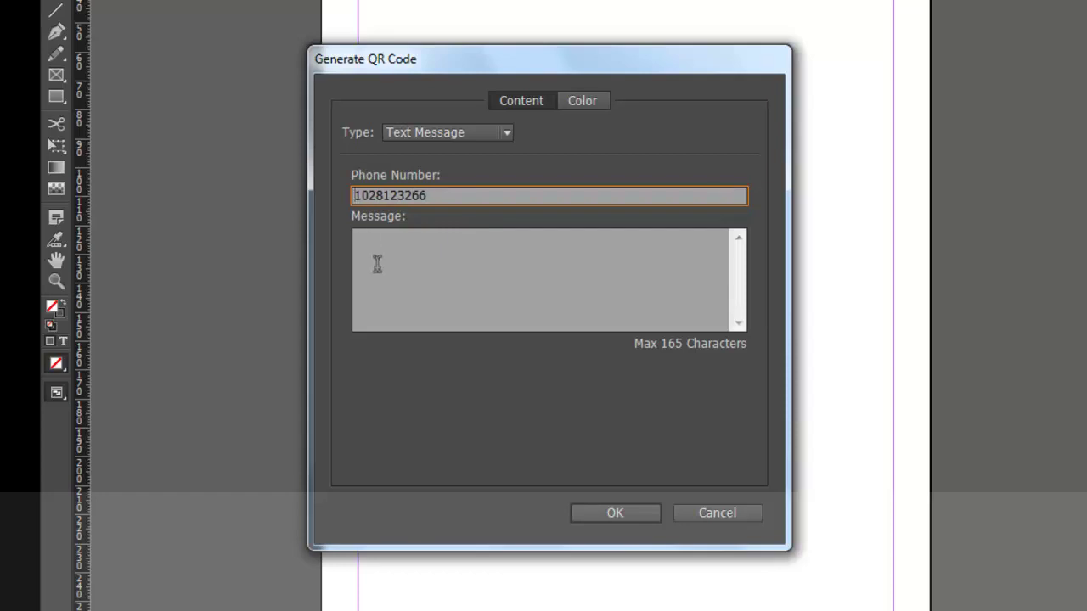
text(+2)
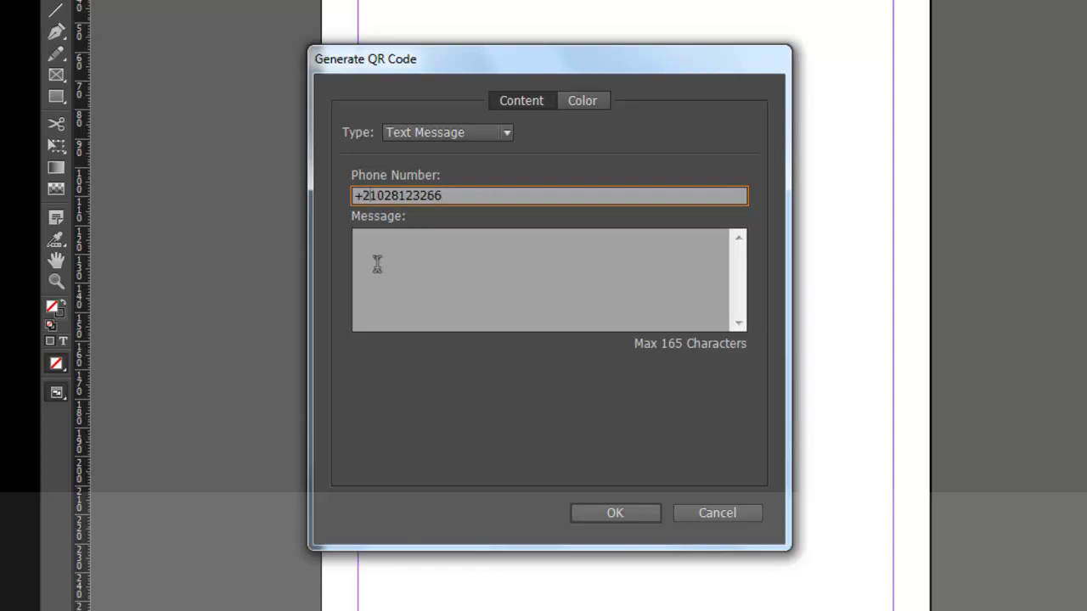
text(0)
click(377, 264)
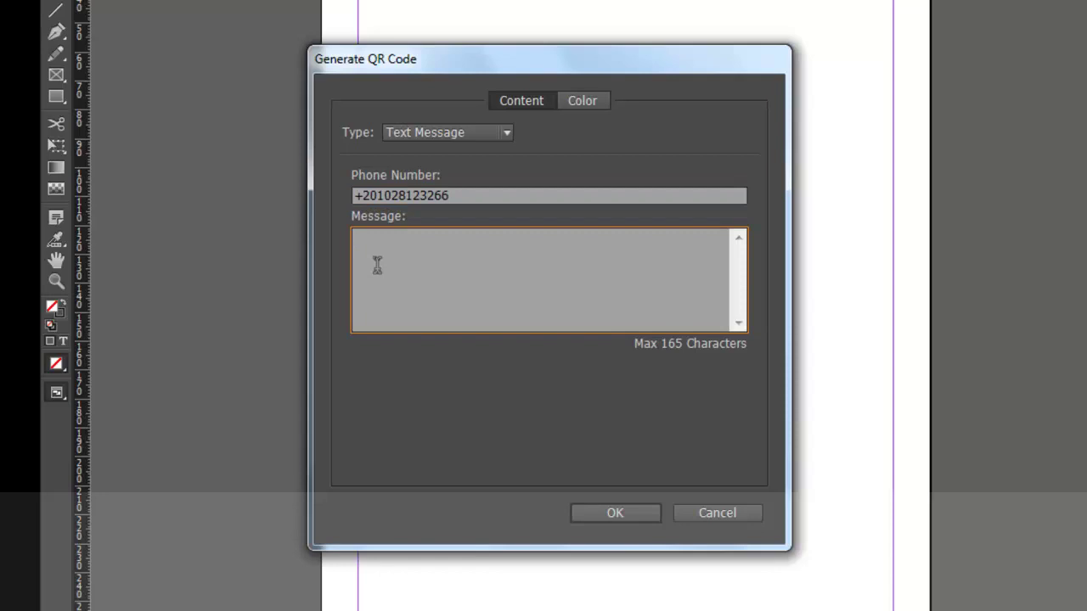
text(Than)
text(ks )
text(bro)
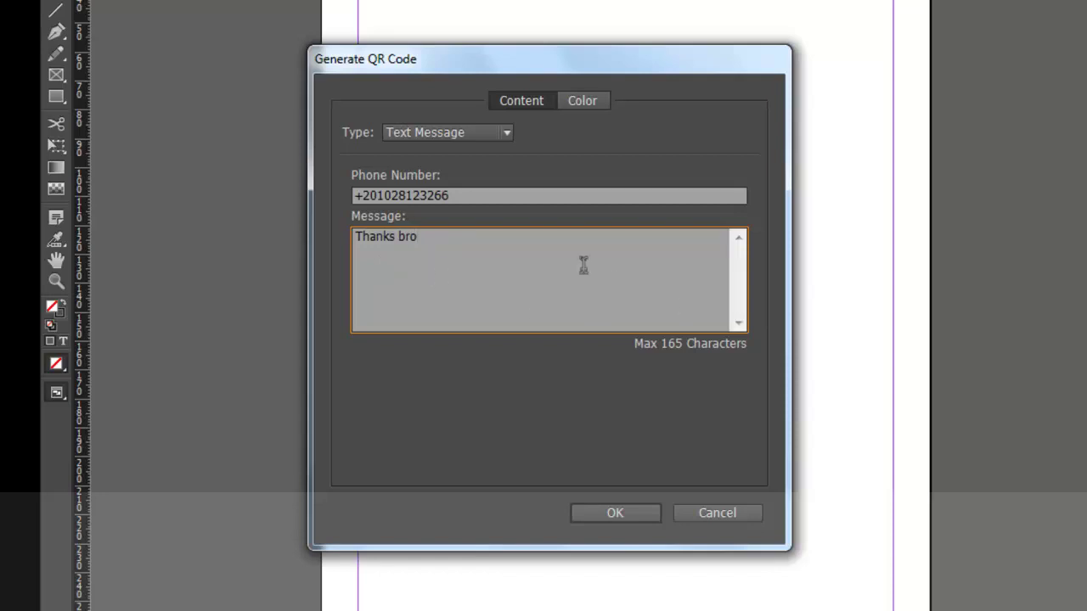
Step: Try the Email and Business Card QR types, then settle on Plain Text
click(488, 135)
click(439, 213)
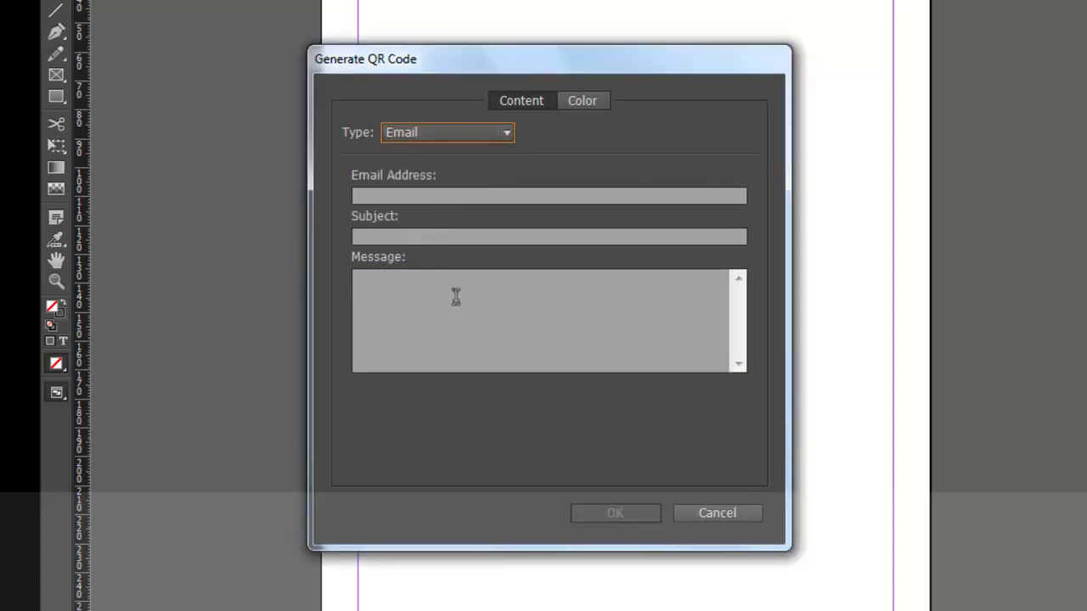
click(494, 137)
click(459, 235)
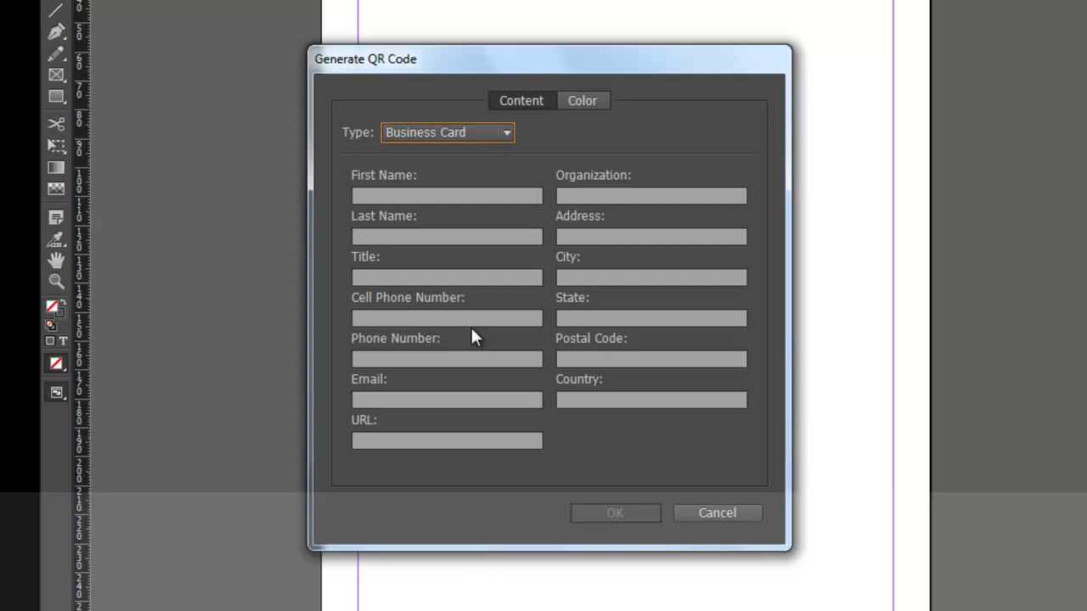
click(505, 133)
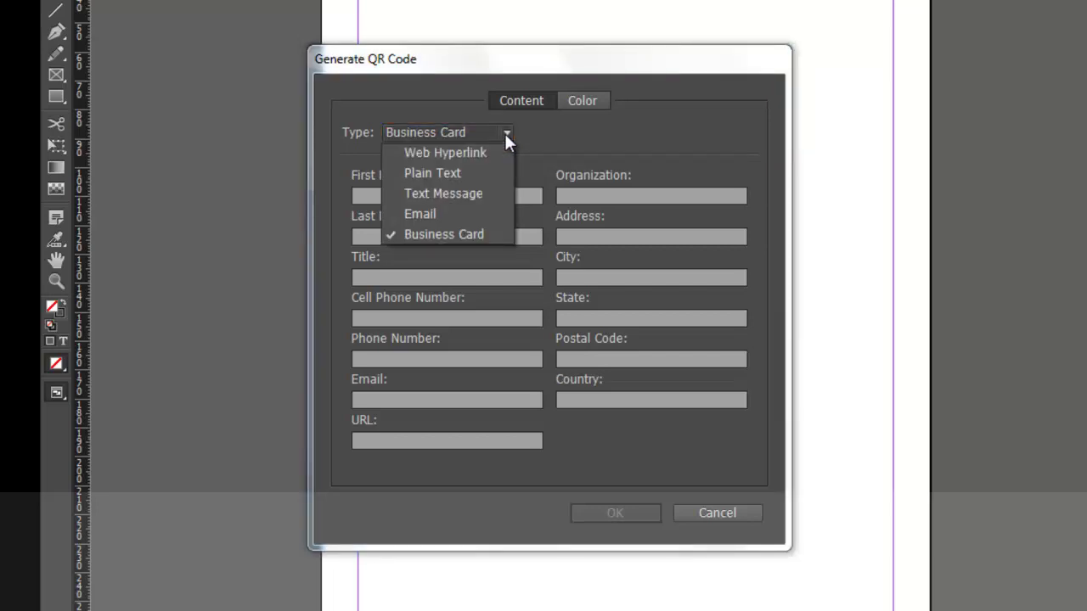
click(465, 174)
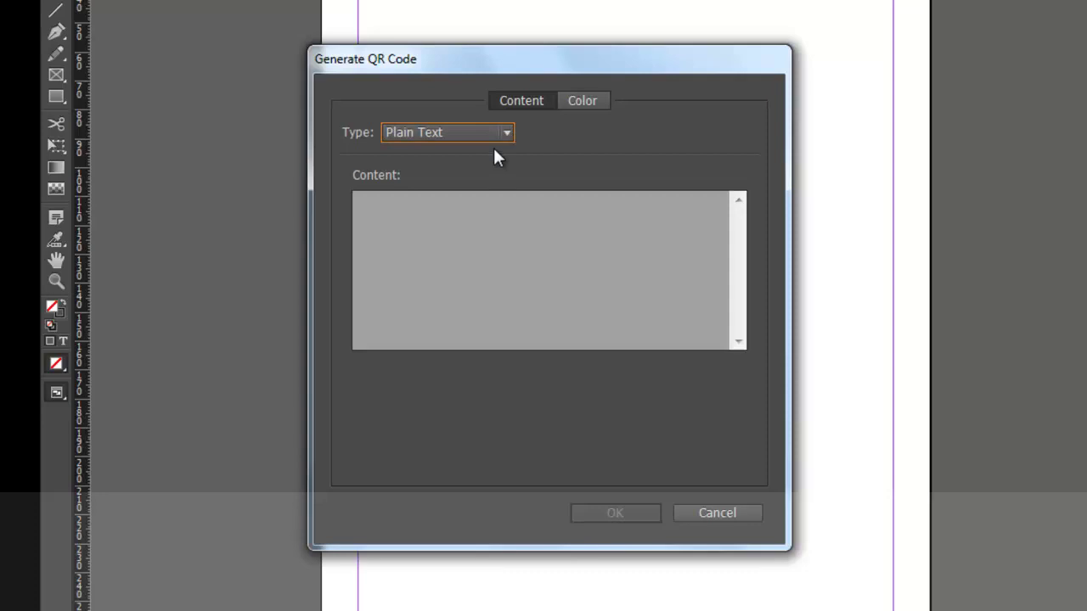
Step: Enter 'Asanteni sana kwa kufuatilia masomo yetu' as the Plain Text QR content
click(381, 212)
text(As)
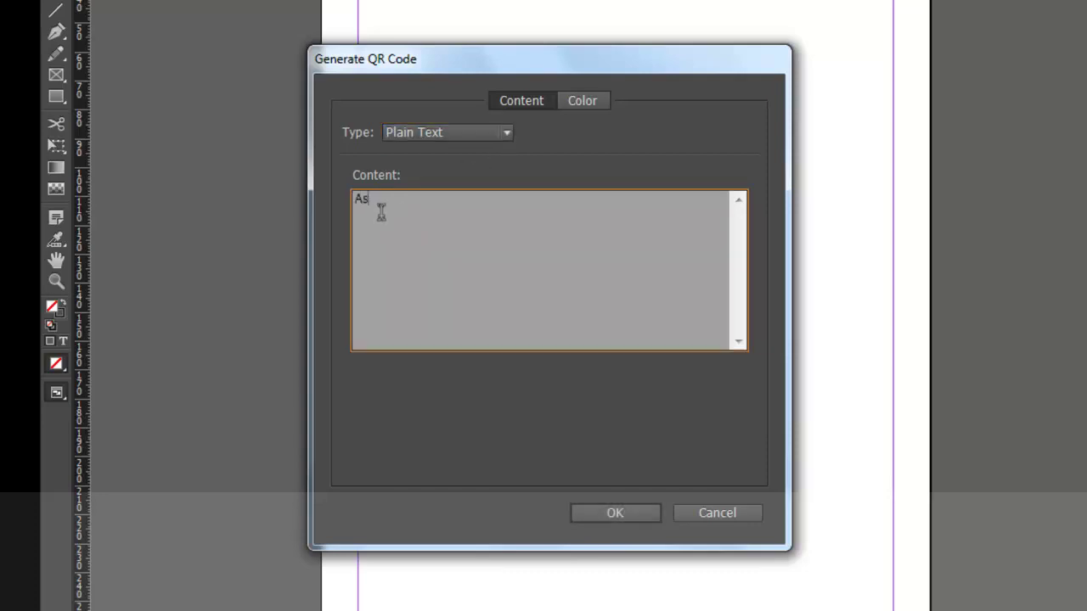
text(anten)
text(i )
text(sana kwa )
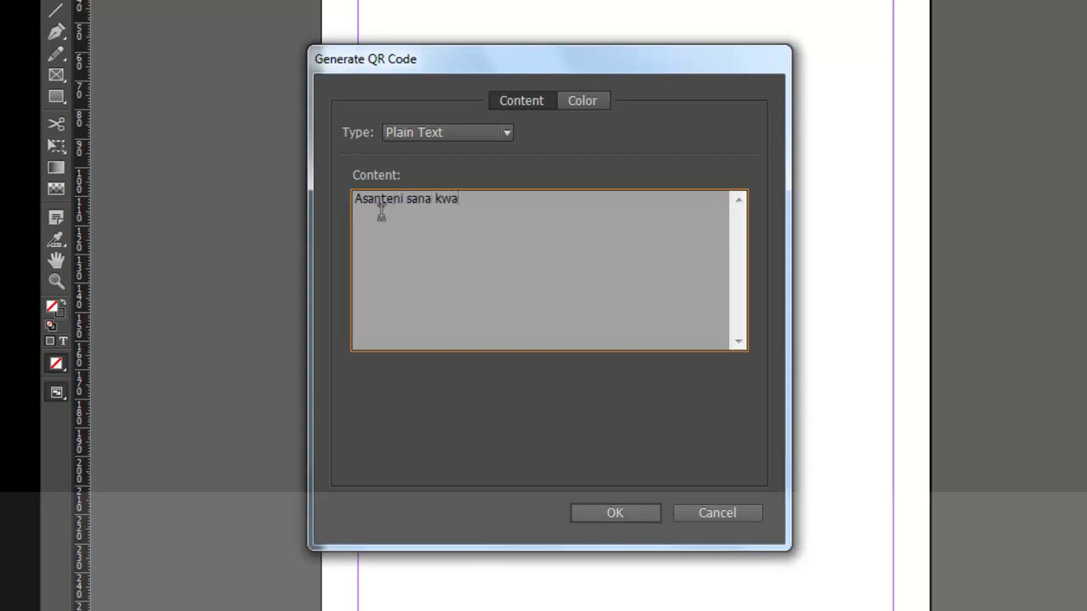
text(kufua)
text(til)
text(ia ma)
text(somo ye)
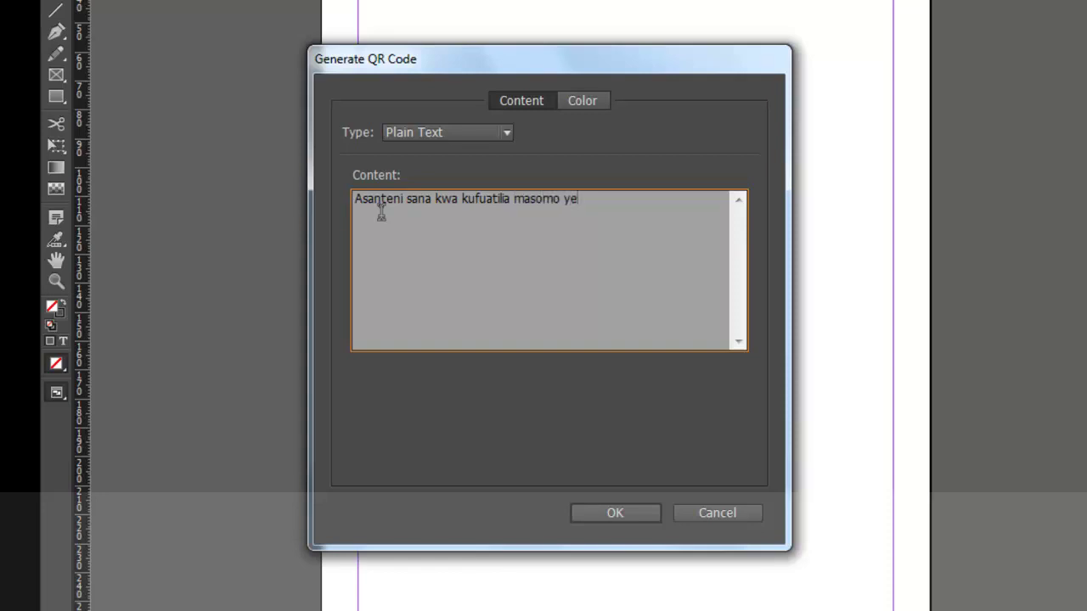
text(tu)
Step: Generate the QR code and place it in a frame drawn in the page's upper half
click(617, 514)
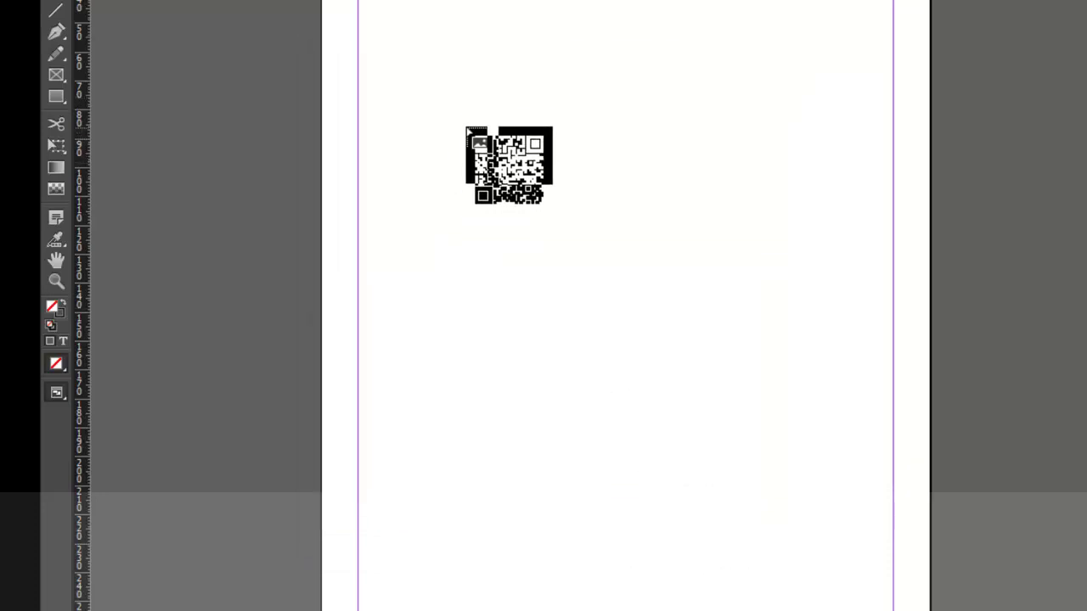
drag(466, 129, 701, 322)
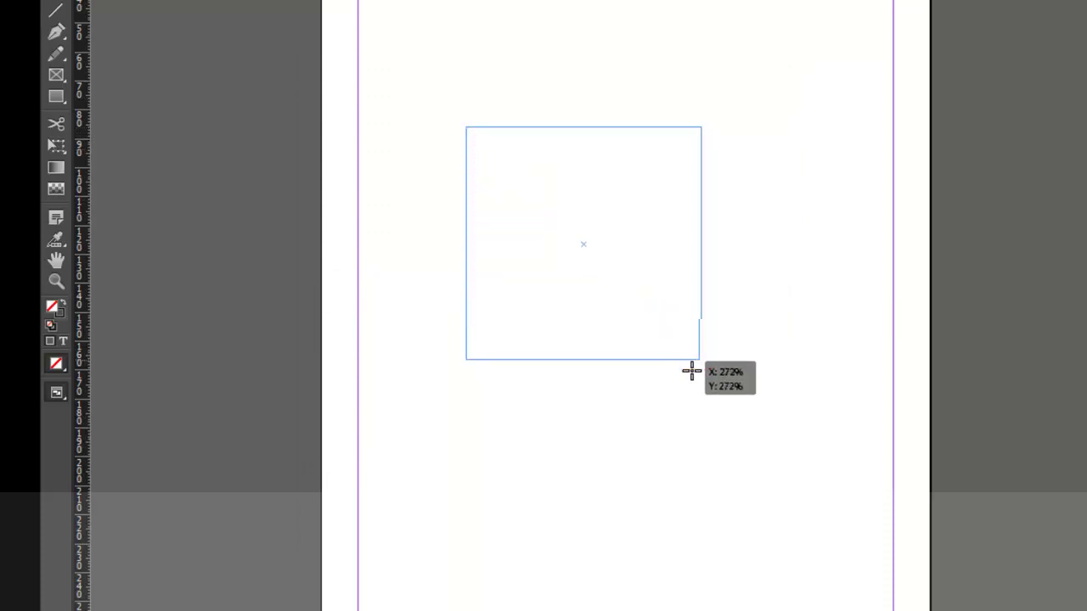
drag(701, 321, 655, 316)
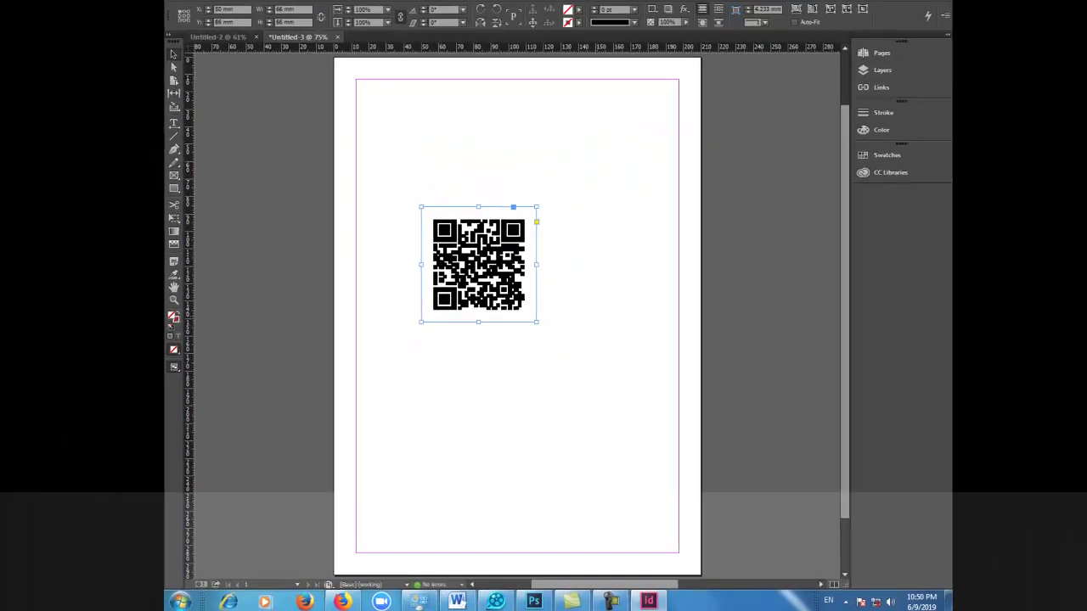
key(ctrl+p)
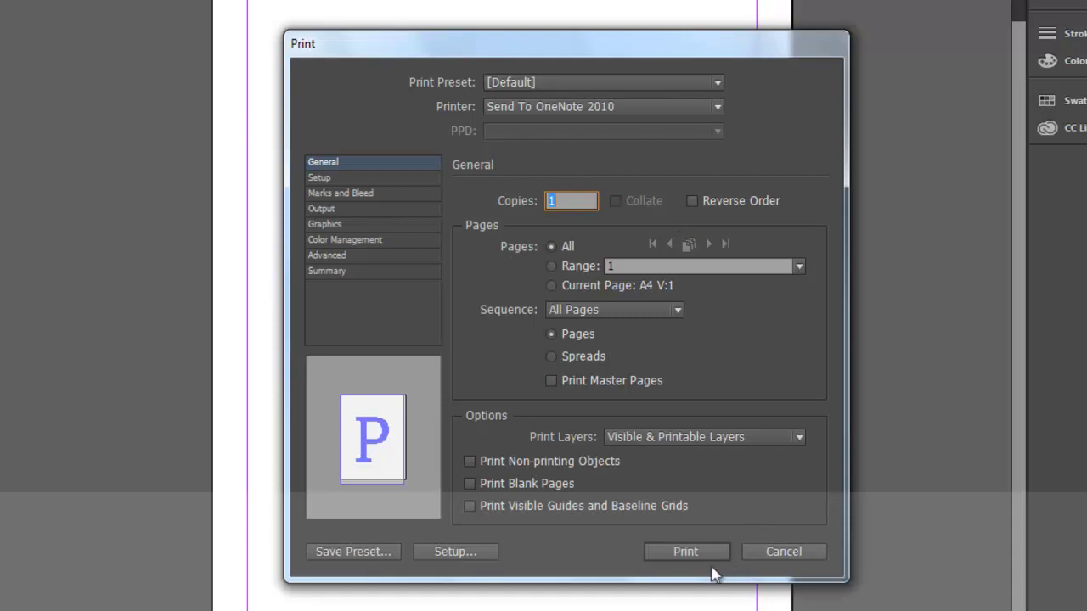
click(570, 106)
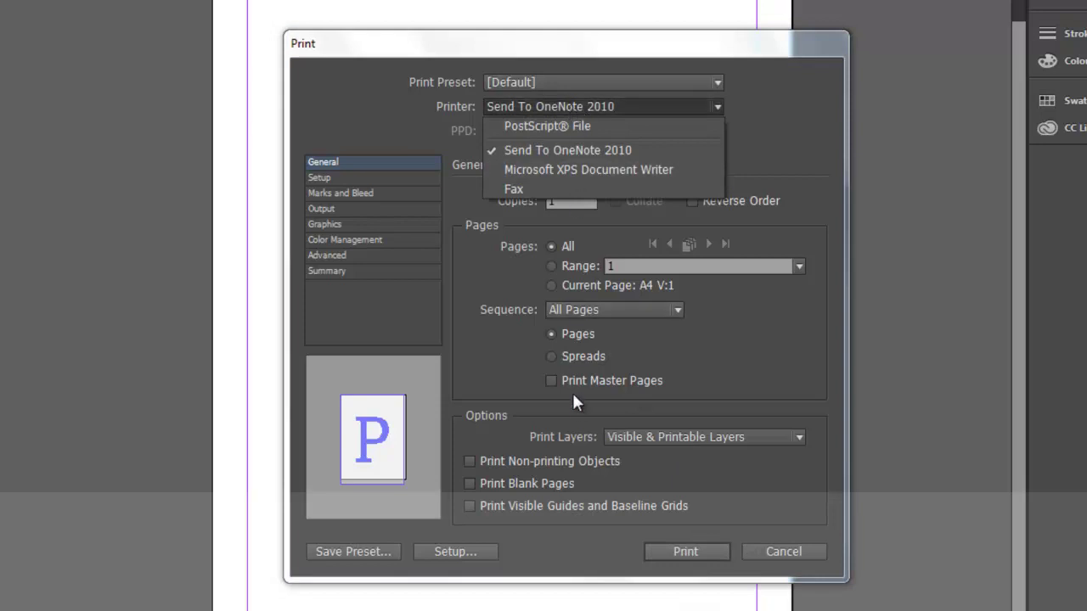
click(790, 548)
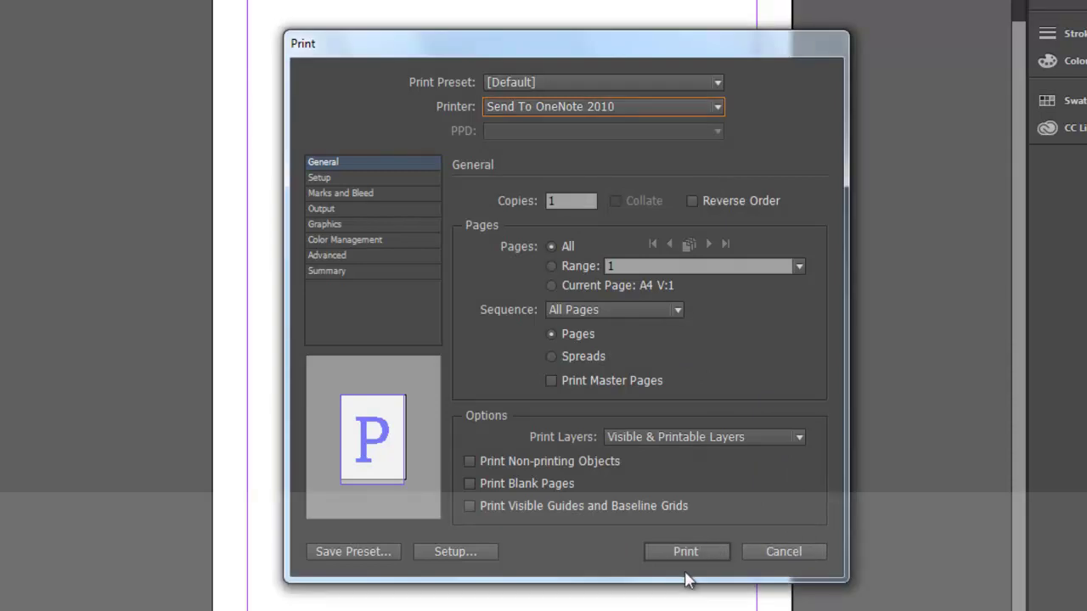
click(765, 547)
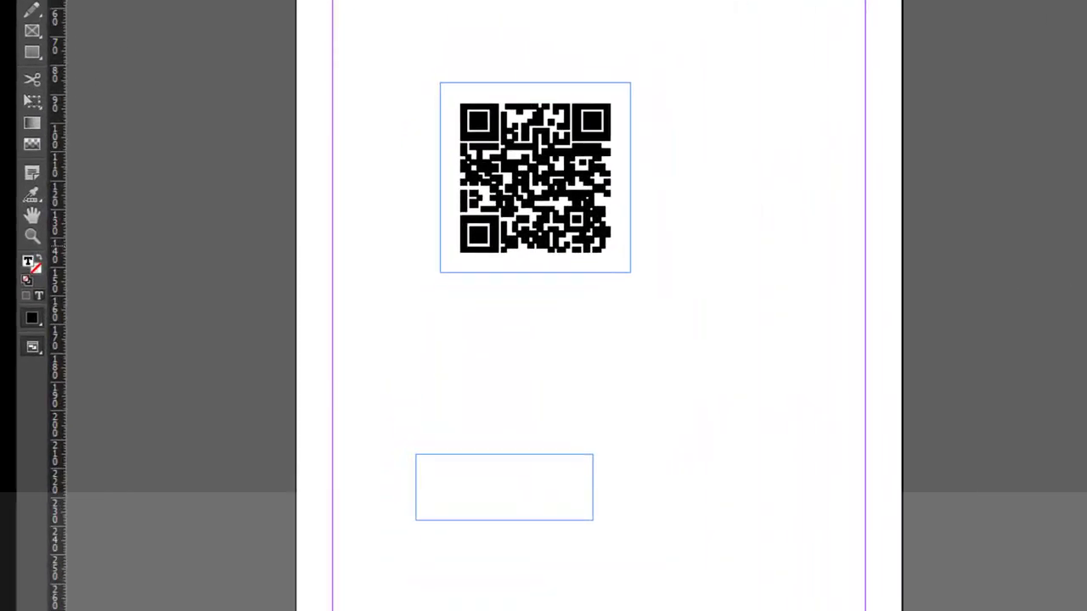
Step: Type the label 'PNG' into the text frame below the QR code
text(P)
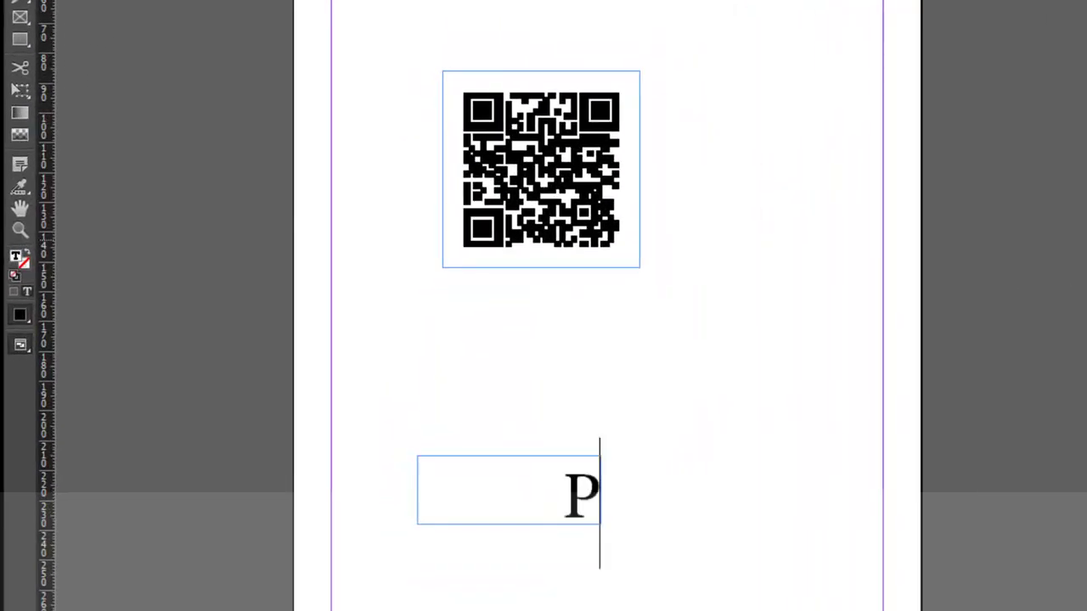
text(N)
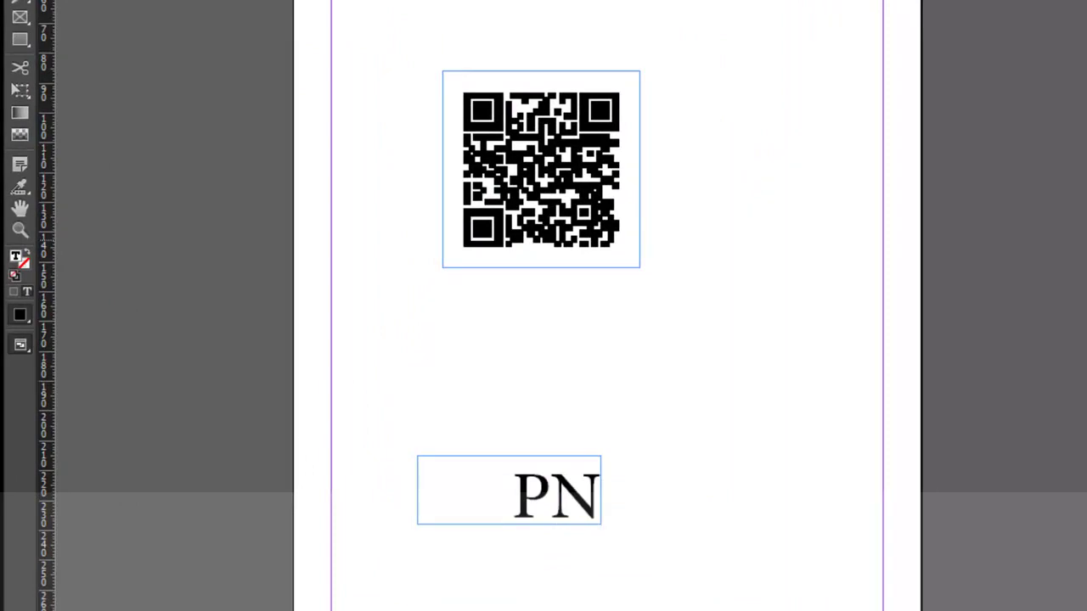
text(G)
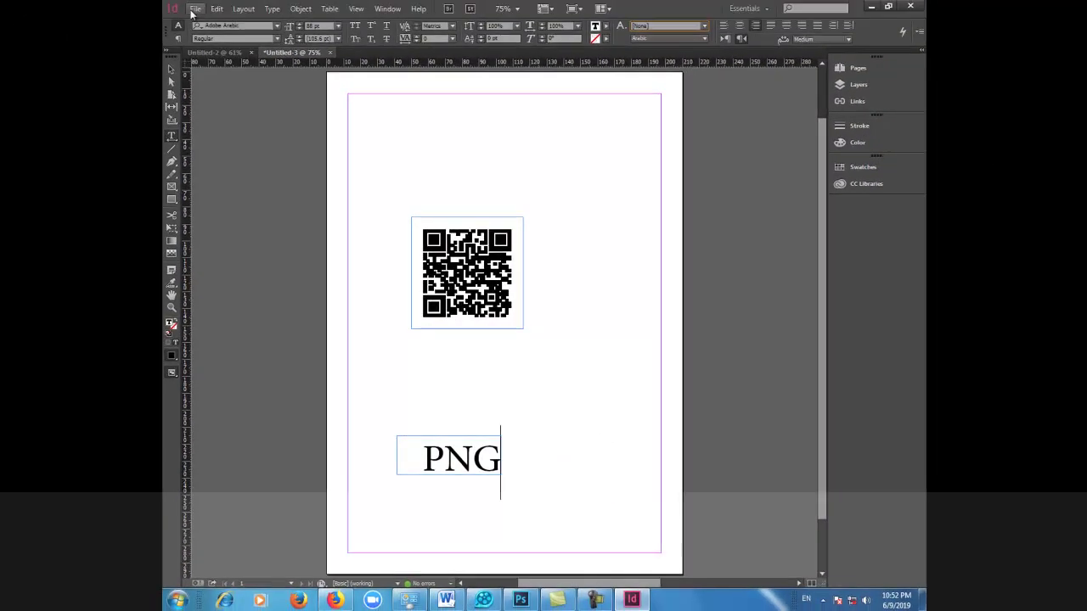
click(213, 10)
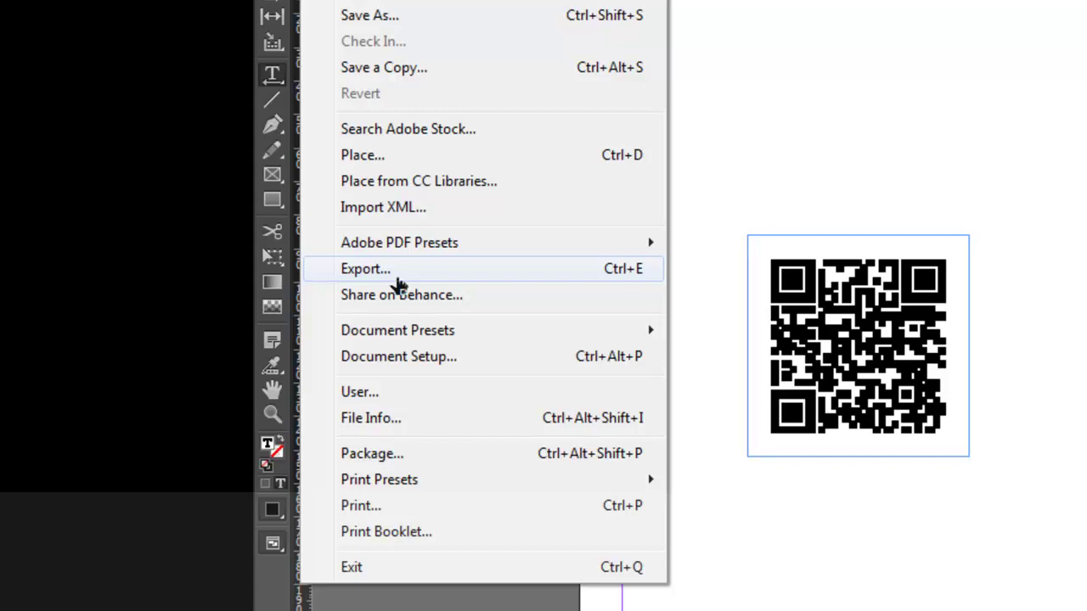
Step: Start a PNG export to the Thumb folder with the file name 'My qr'
click(396, 279)
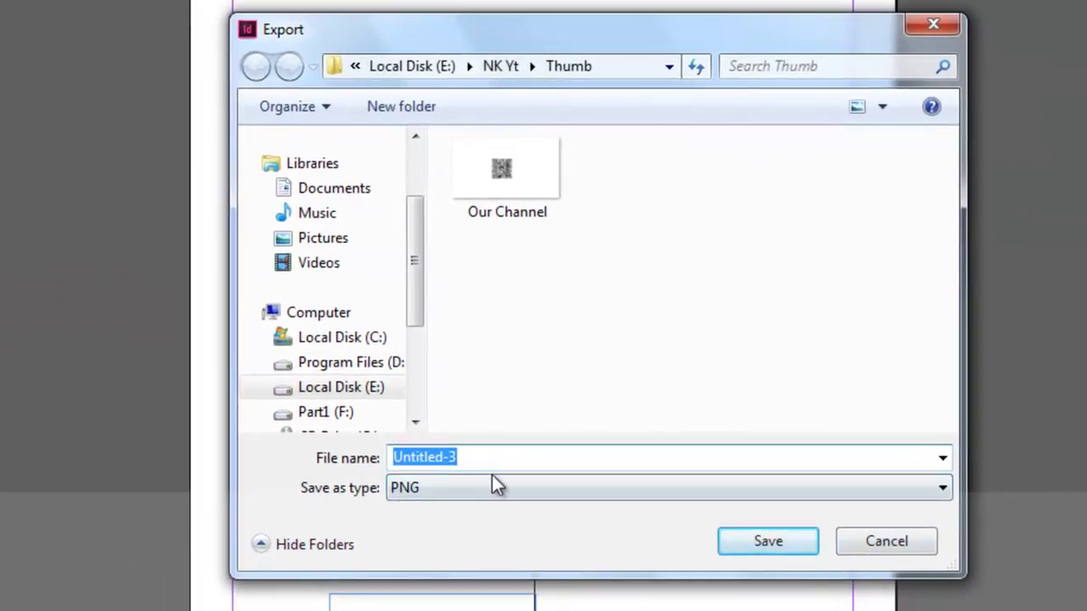
click(575, 508)
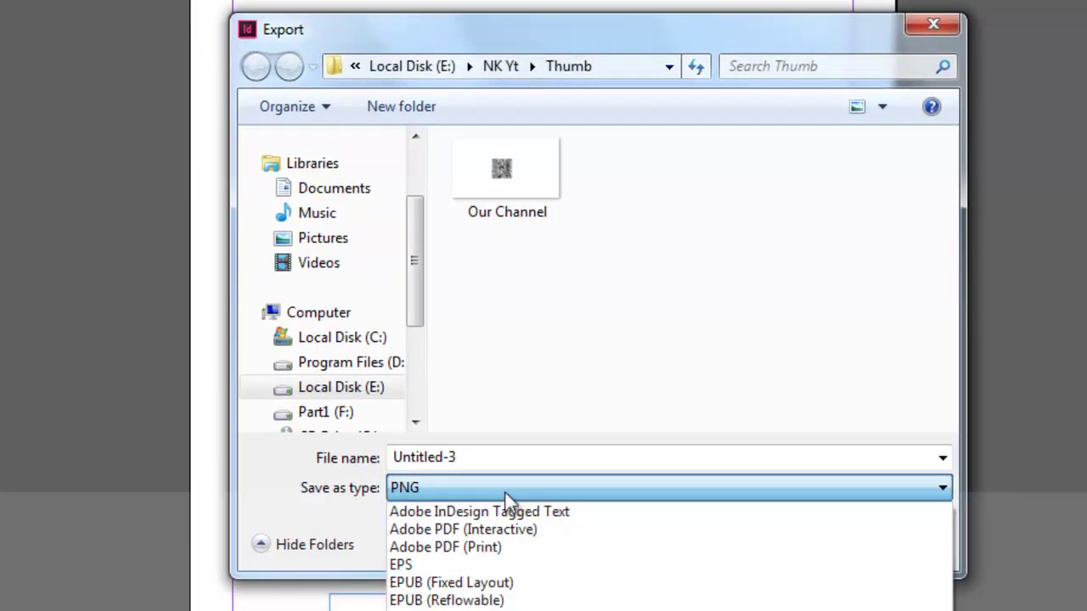
click(505, 493)
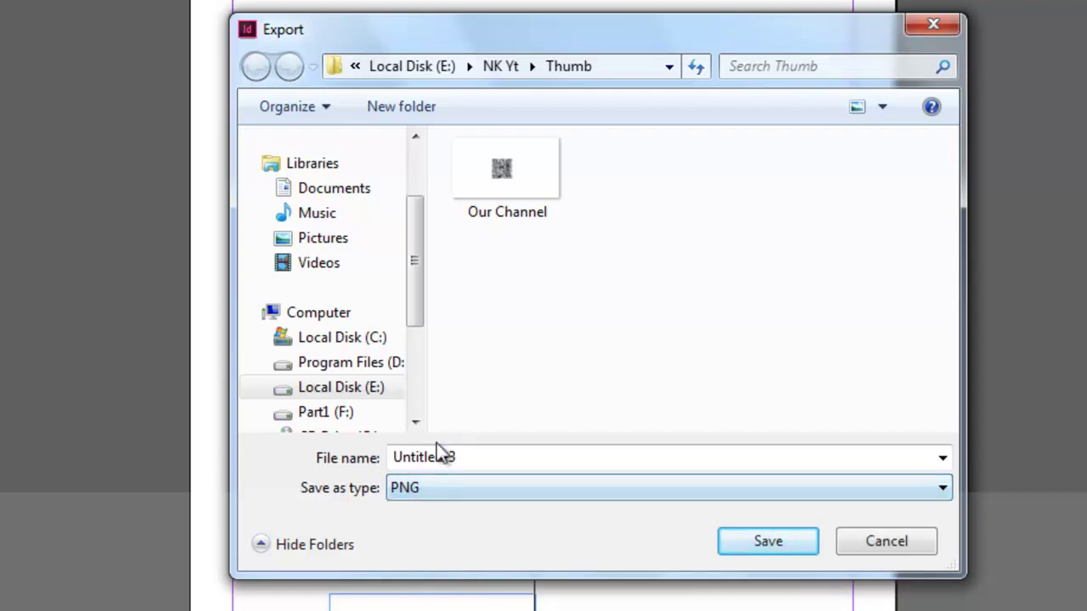
drag(473, 454, 384, 462)
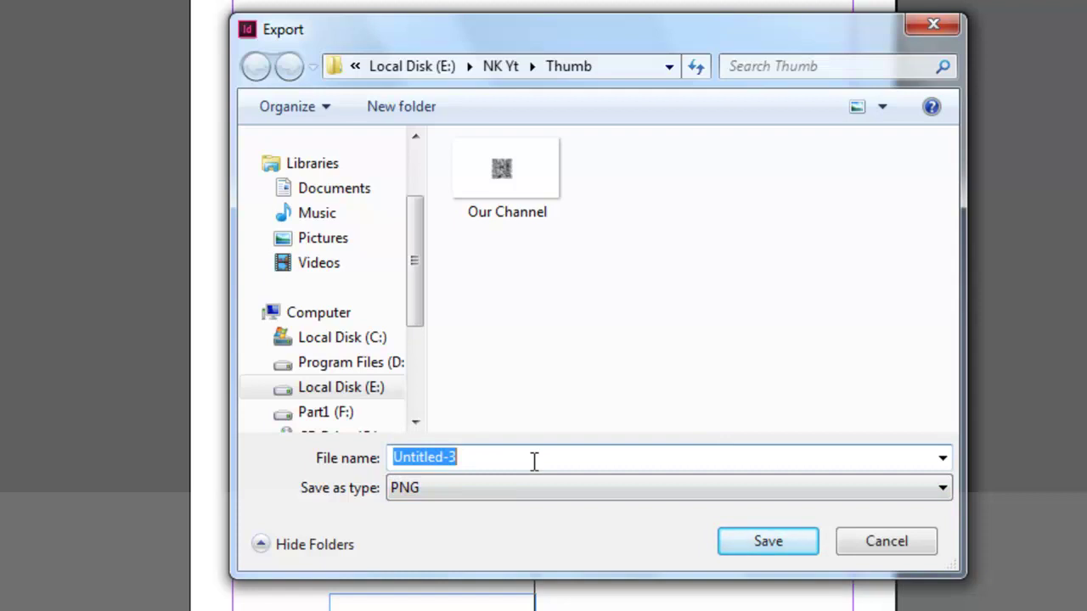
text(My)
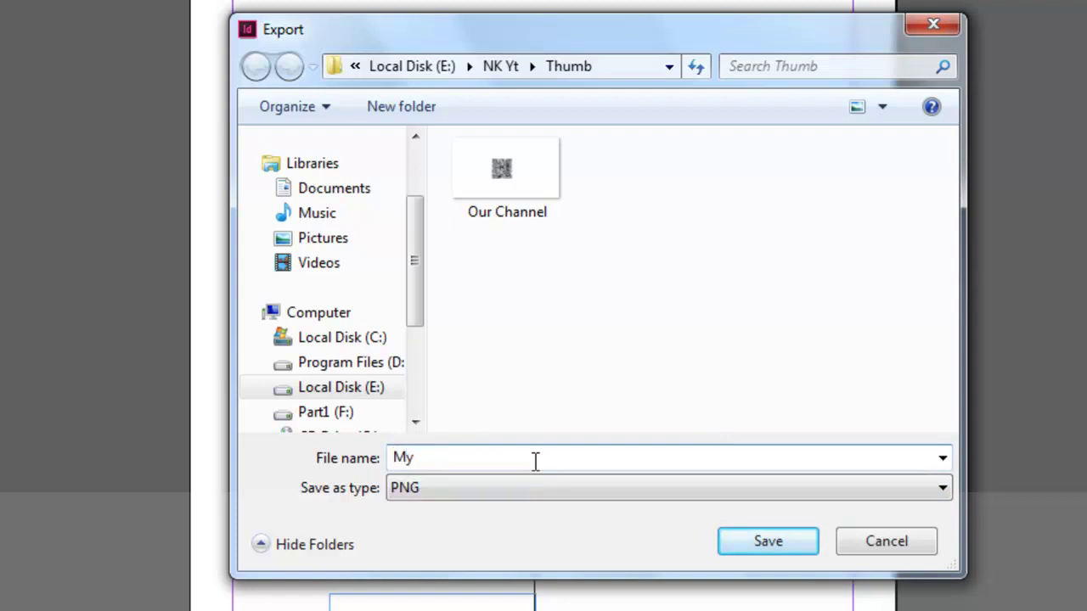
text( qr)
Step: Save 'My qr' and export it with default PNG settings: medium quality, 72 ppi
click(770, 541)
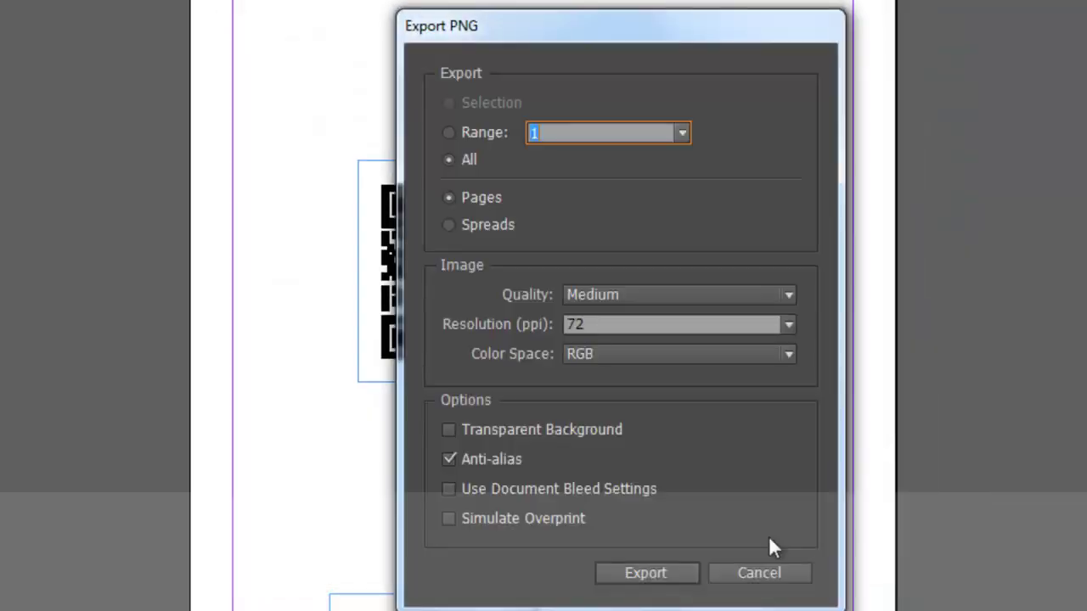
click(673, 570)
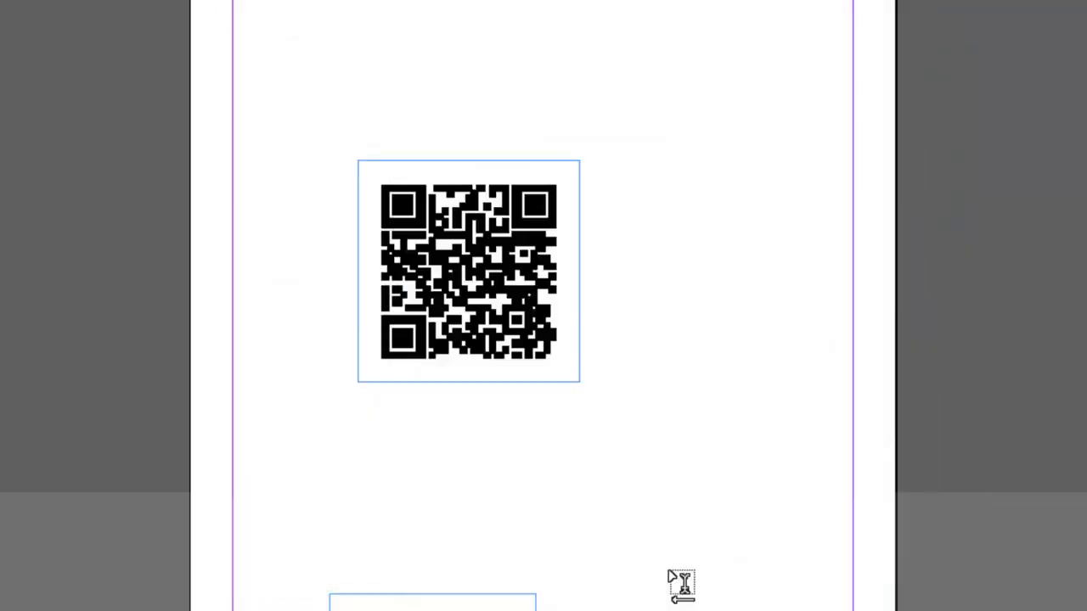